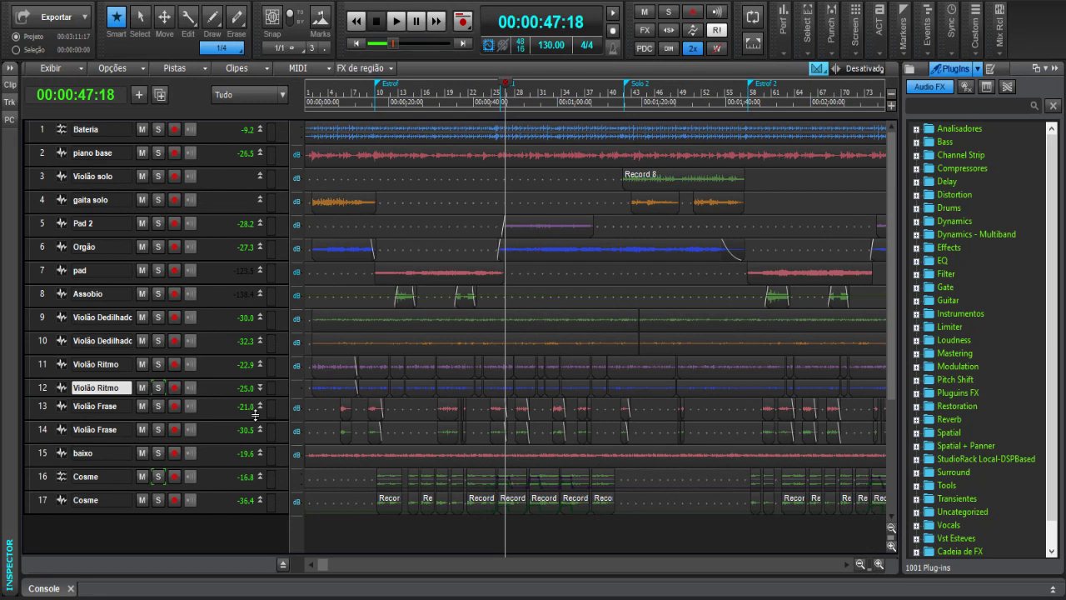
- Expand and solo track 12, Violão Ritmo, and set its volume to -8.6 while playing it back
left_click_drag(255, 415, 268, 463)
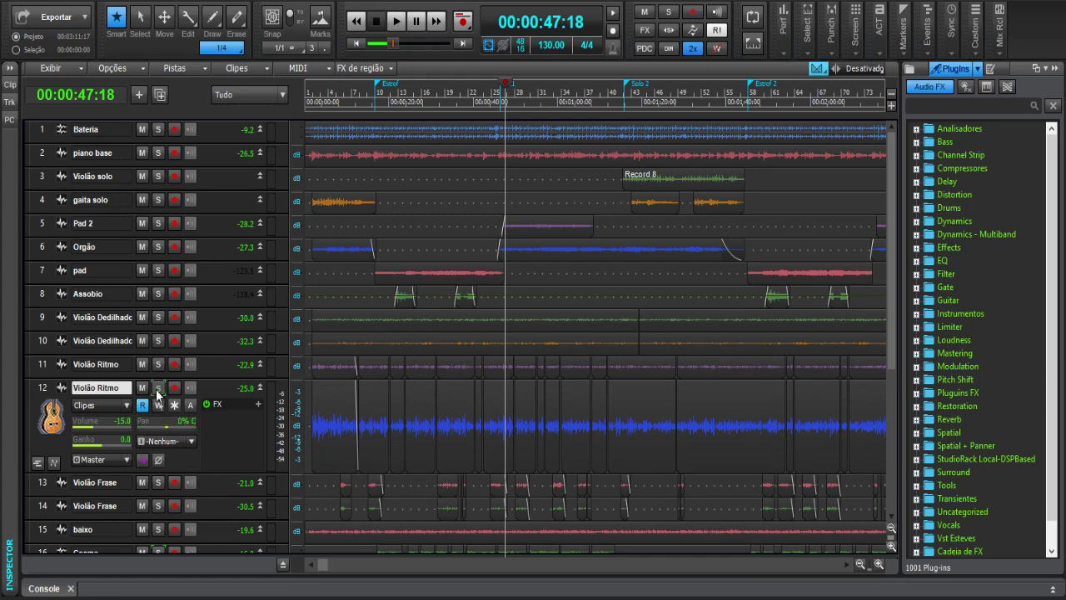
left_click(158, 389)
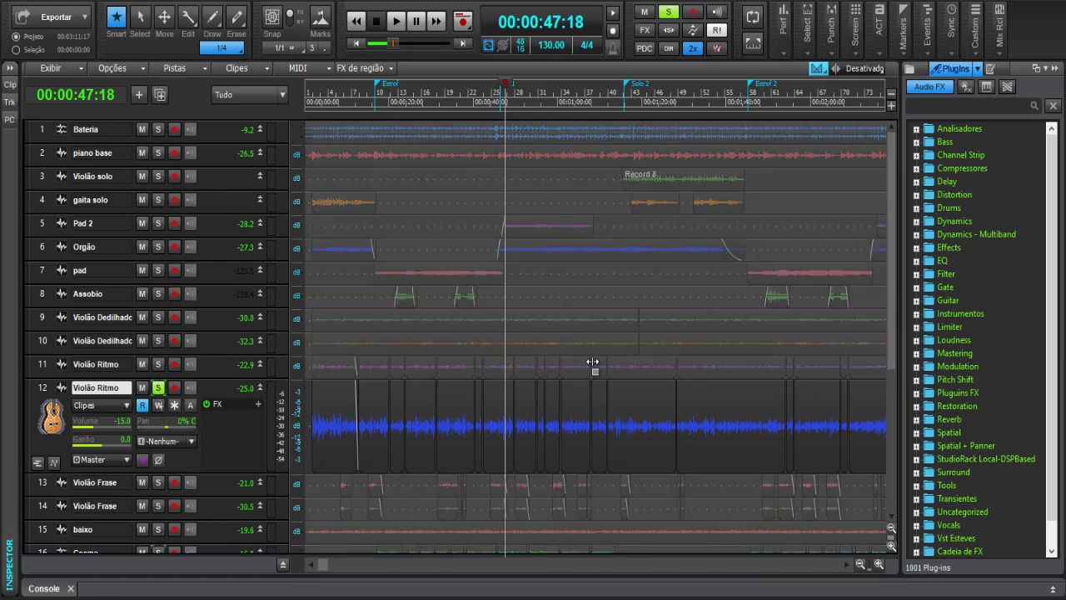
key("space")
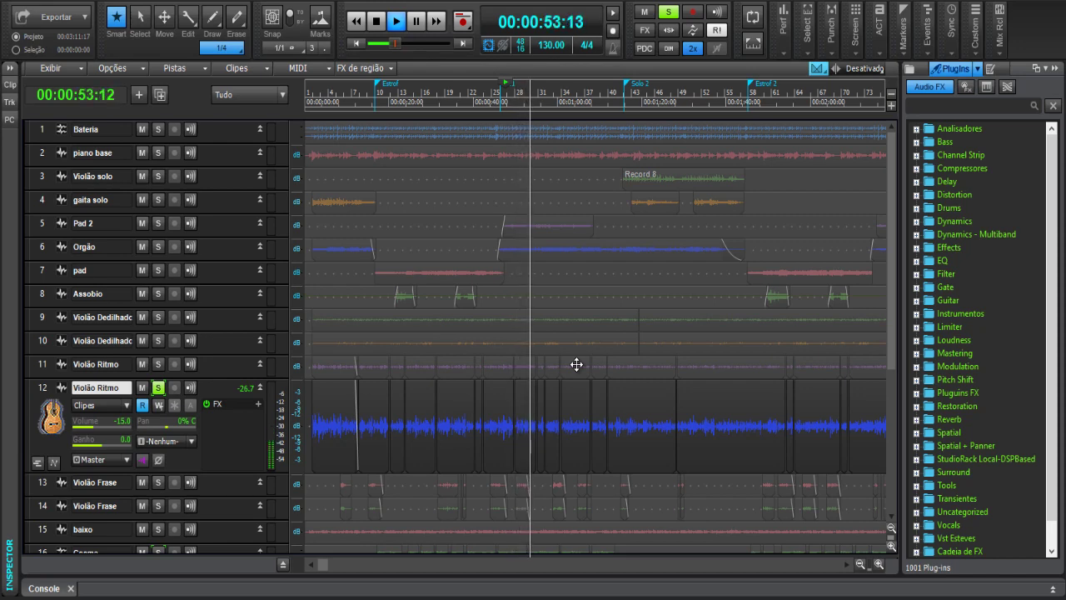
key("space")
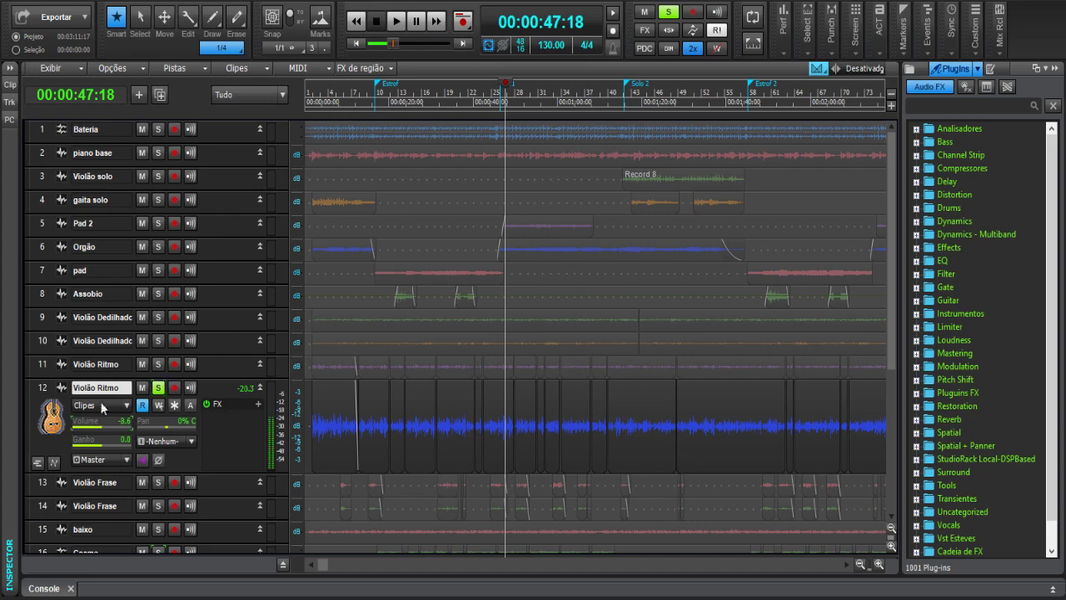
- Insert the Sonitus Equalizer in the effects rack of track 12, Violão Ritmo
right_click(232, 427)
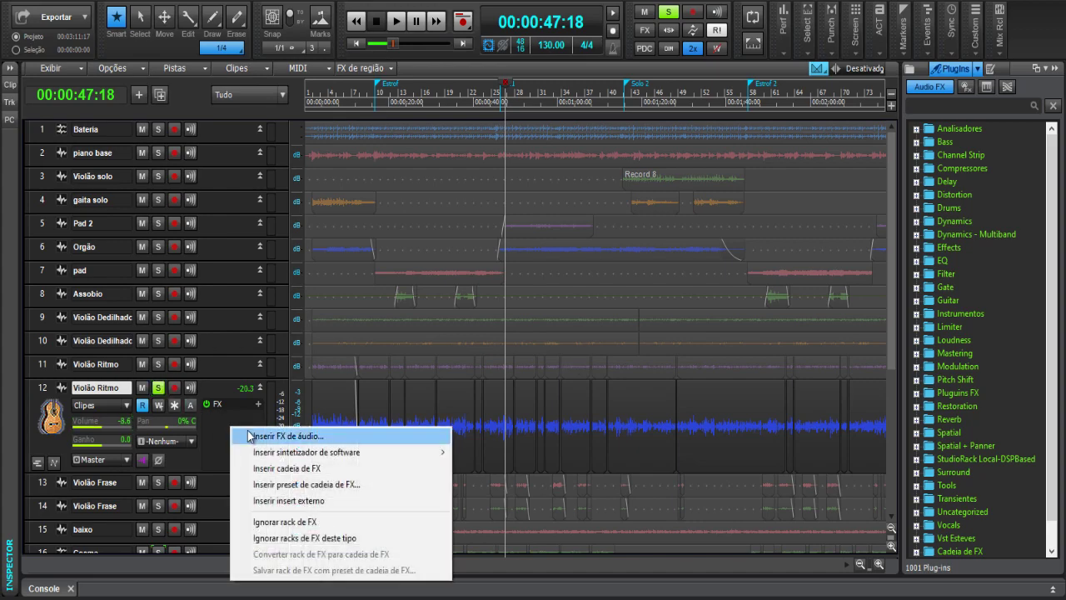
left_click(264, 440)
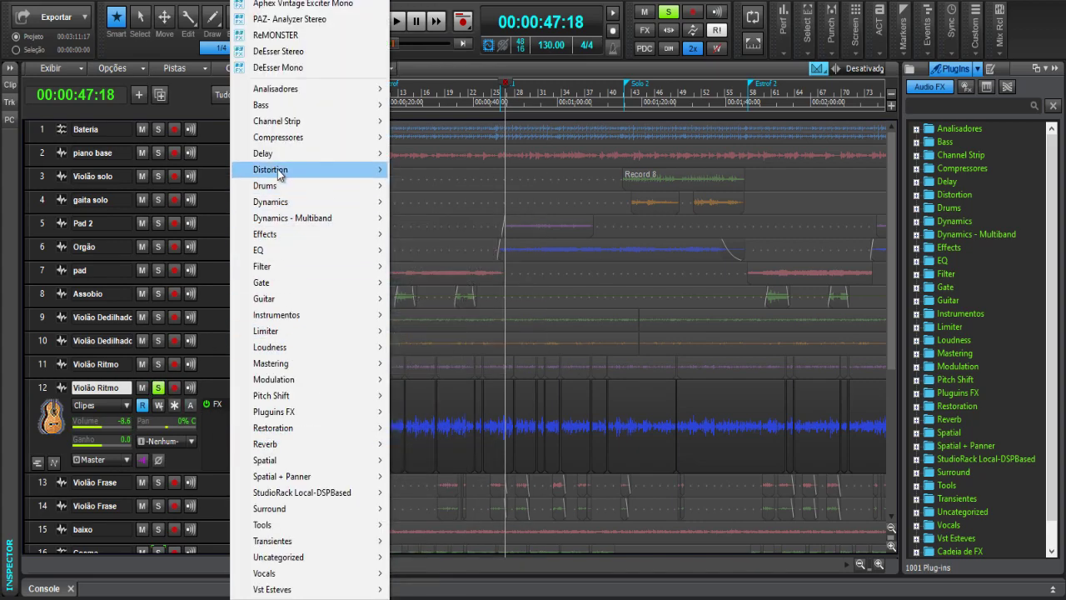
mouse_move(275, 127)
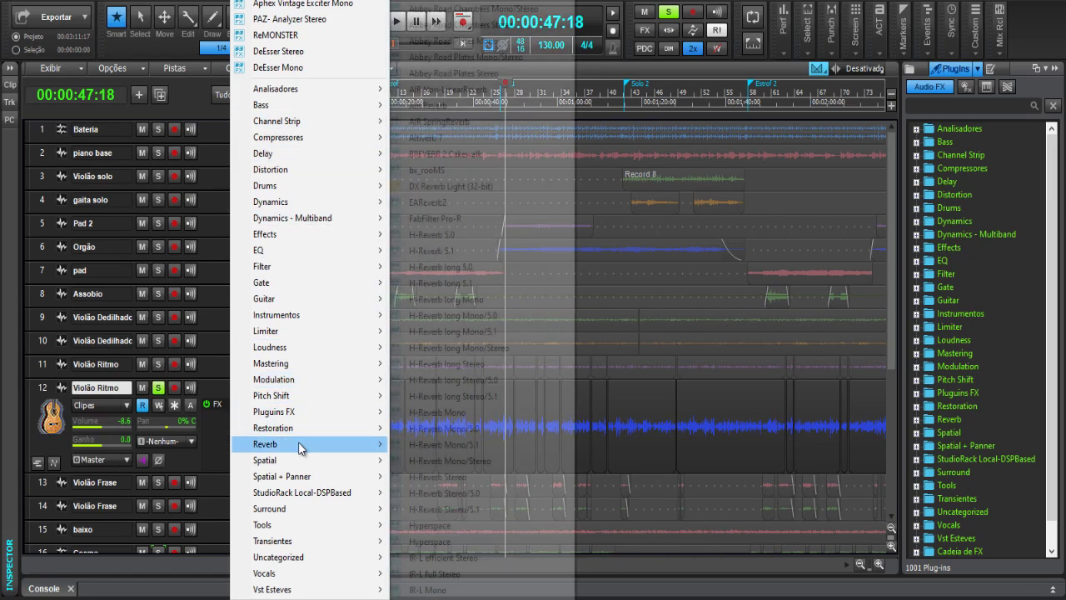
mouse_move(379, 250)
scroll(429, 251, "down", 10)
left_click(431, 260)
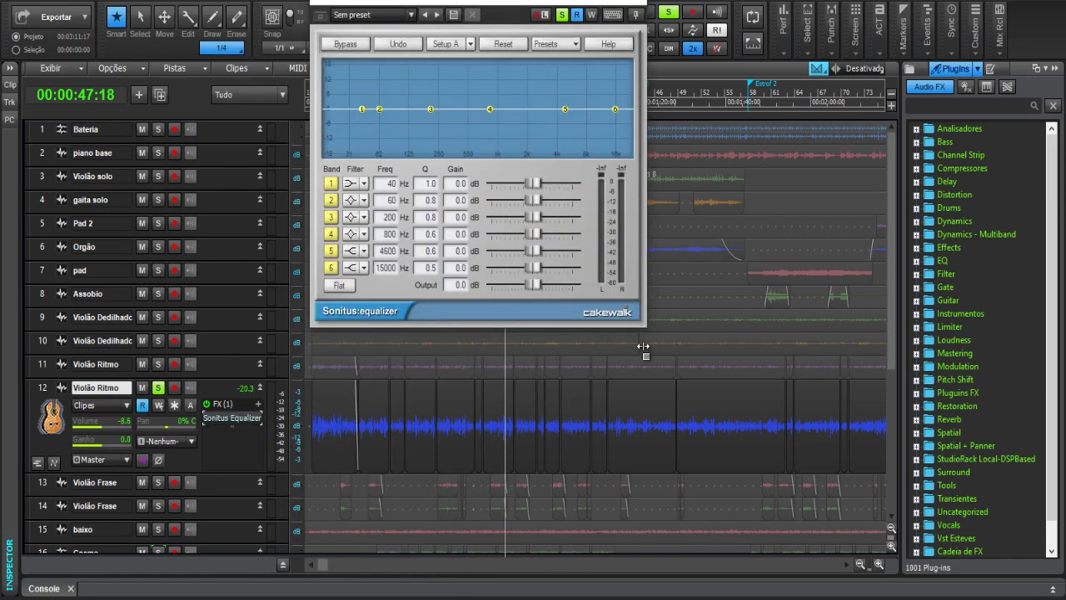
- Play track 12's clip just before Solo 2, sweep equalizer band 2 with Q 24.0, and cut it to -12.3 dB at 1527 Hz
left_click(613, 450)
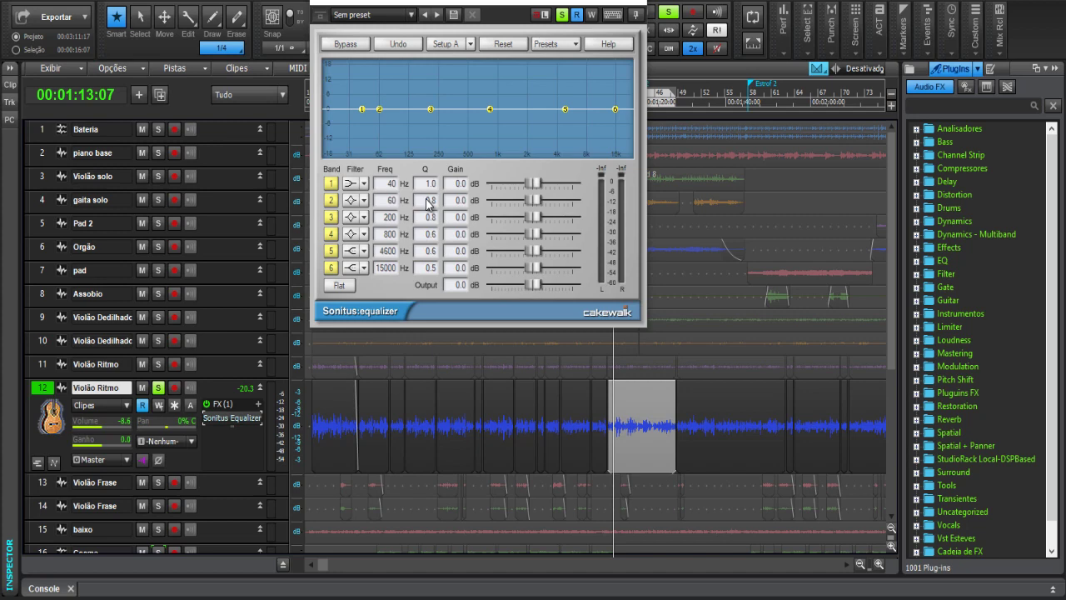
left_click_drag(379, 109, 747, 32)
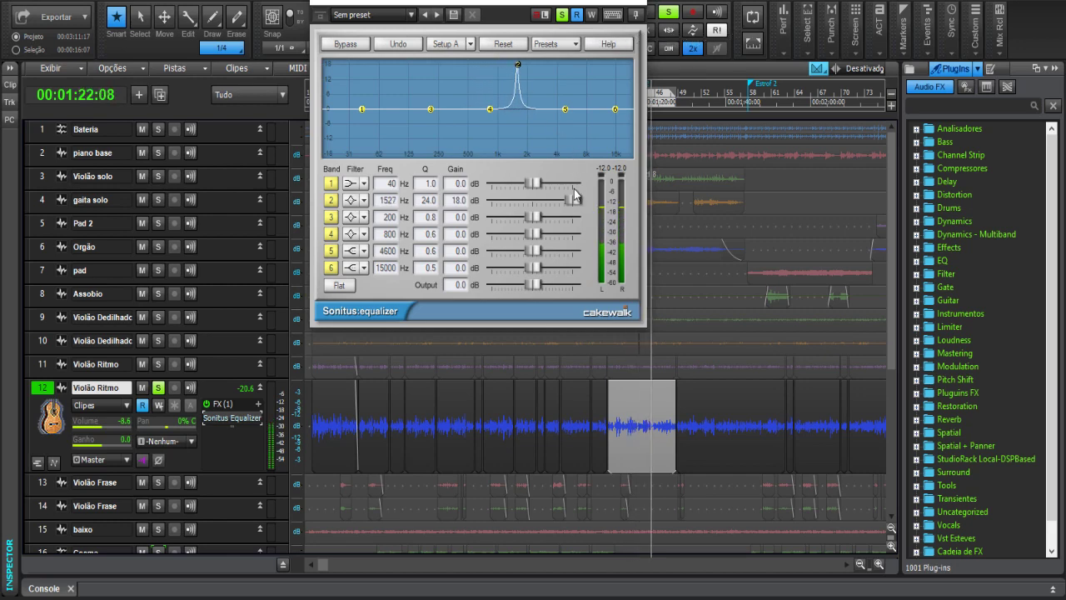
left_click_drag(573, 200, 505, 200)
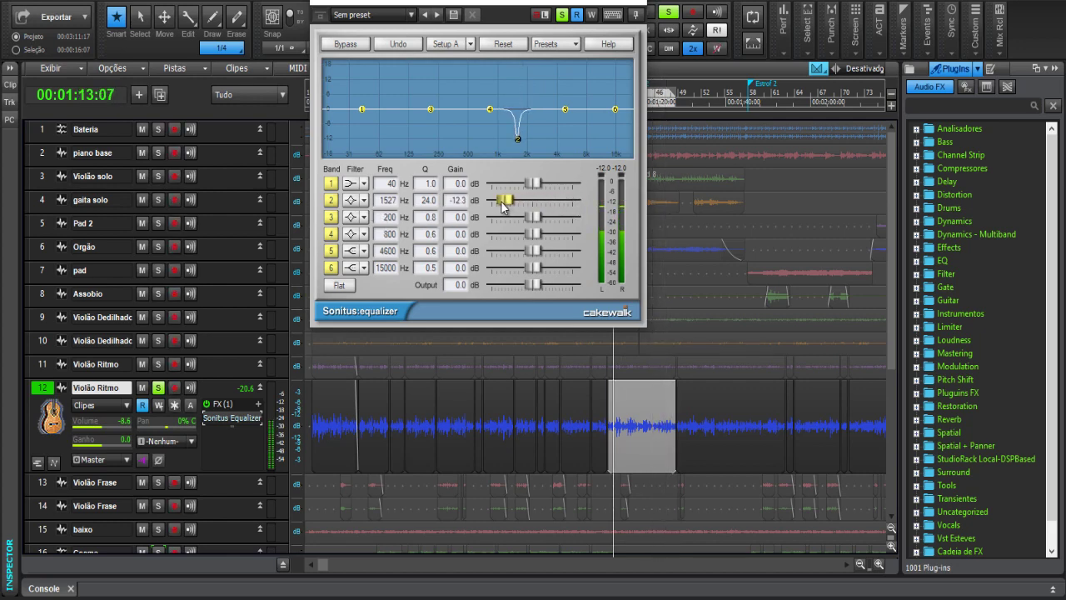
- Sweep equalizer band 3 as a narrow boost with Q 24.0, and cut it to -18.0 dB at 409 Hz
left_click_drag(533, 218, 573, 217)
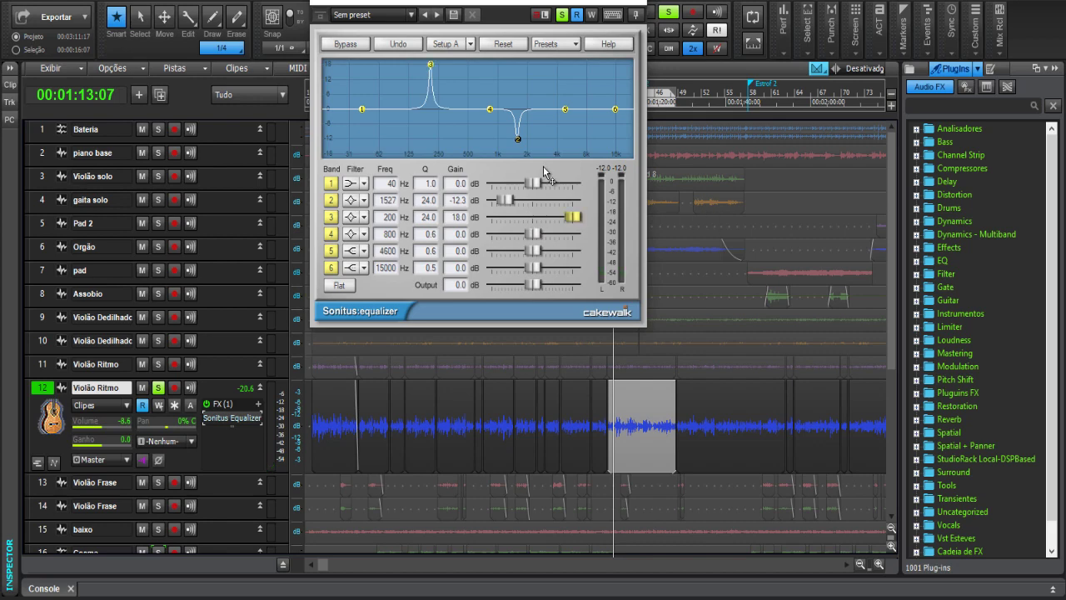
left_click_drag(438, 75, 464, 75)
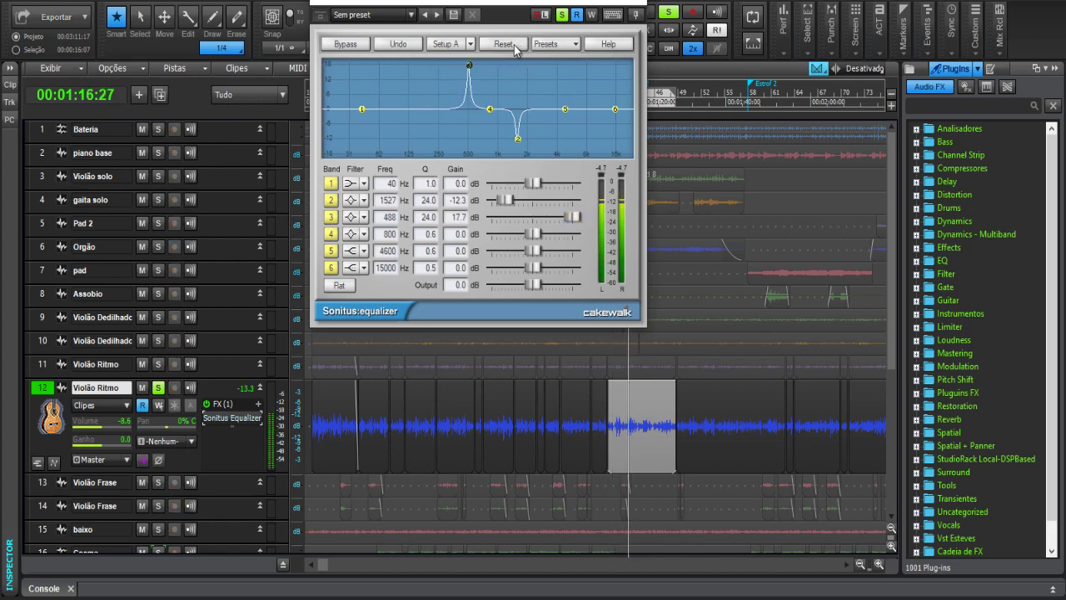
left_click_drag(469, 65, 461, 64)
left_click_drag(574, 217, 493, 218)
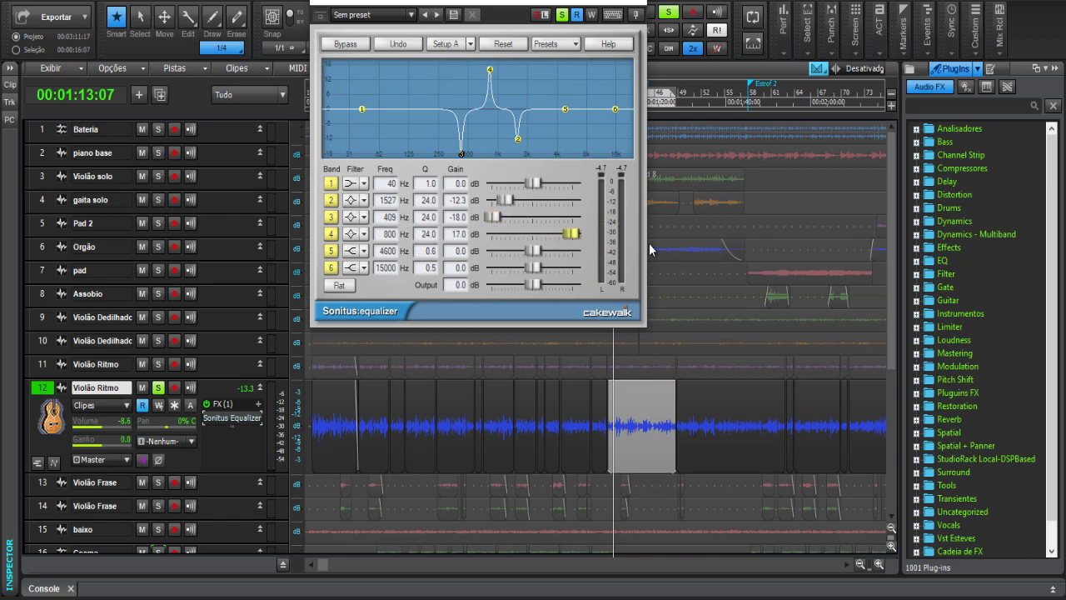
- Cut equalizer band 4 to -7.6 dB at 6714 Hz with Q 24.0, and make band 1 a high-pass filter at 100 Hz
left_click_drag(493, 74, 633, 44)
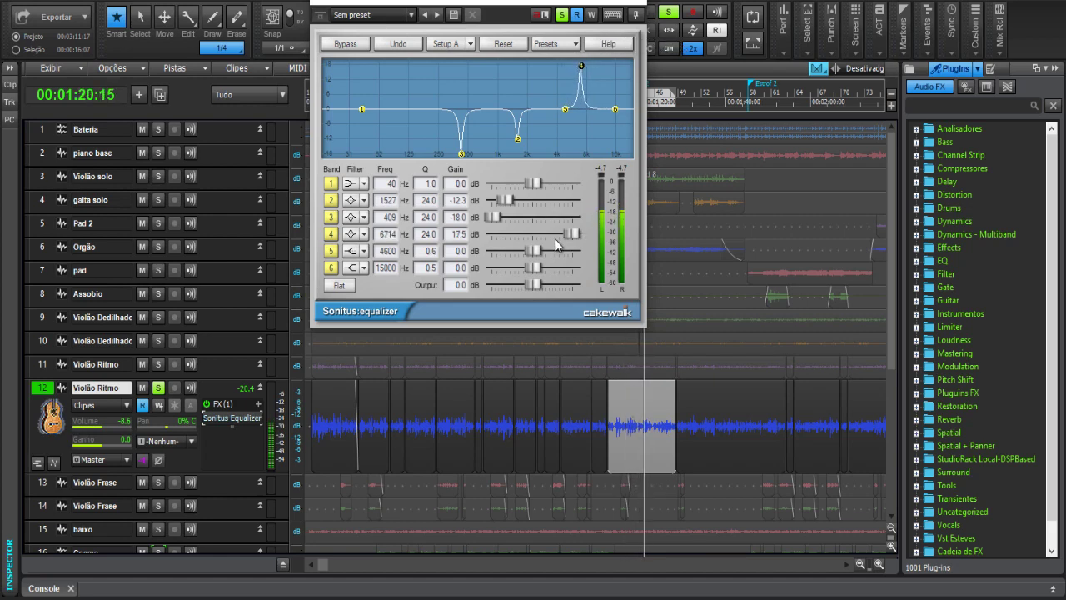
left_click_drag(573, 239, 416, 240)
left_click_drag(518, 234, 508, 234)
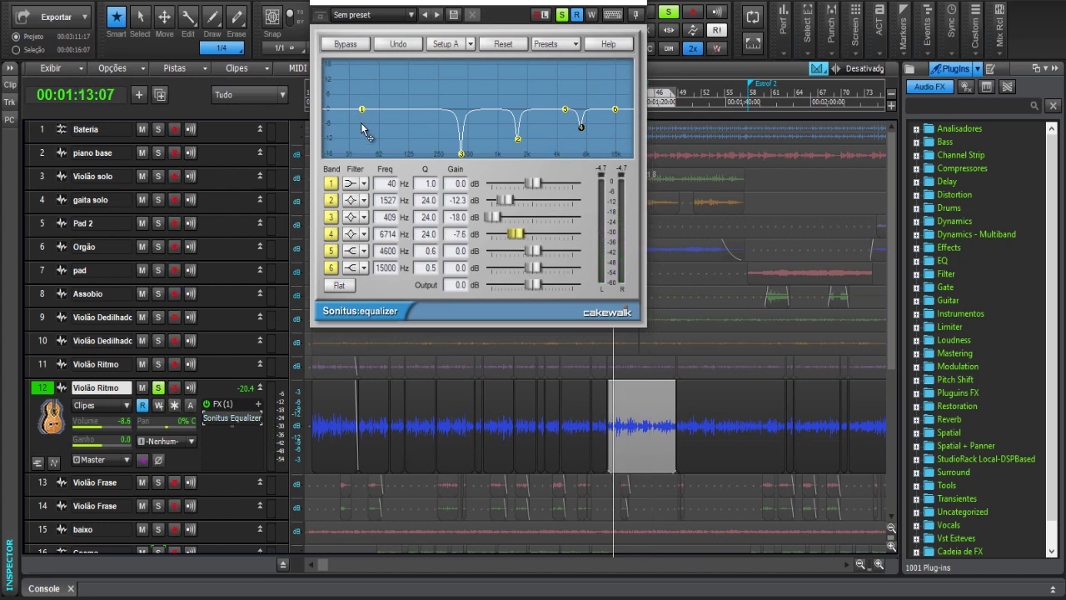
left_click(364, 184)
left_click(354, 250)
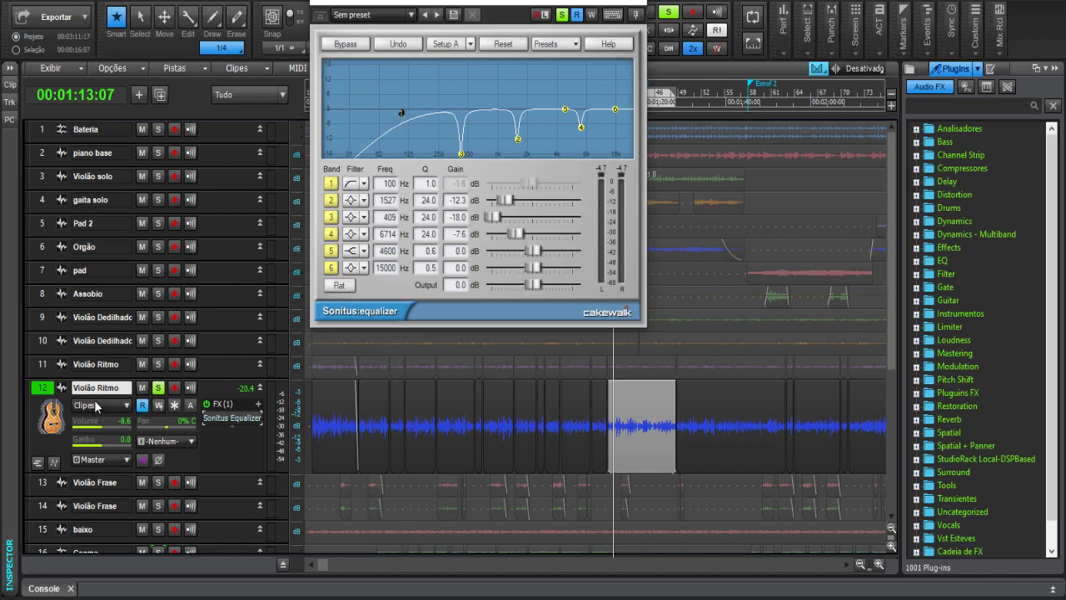
- Apply the rack's audio effects permanently to all clips of track 12, with rack effect deletion and fast bounce enabled, and audition the clips
left_click(236, 429)
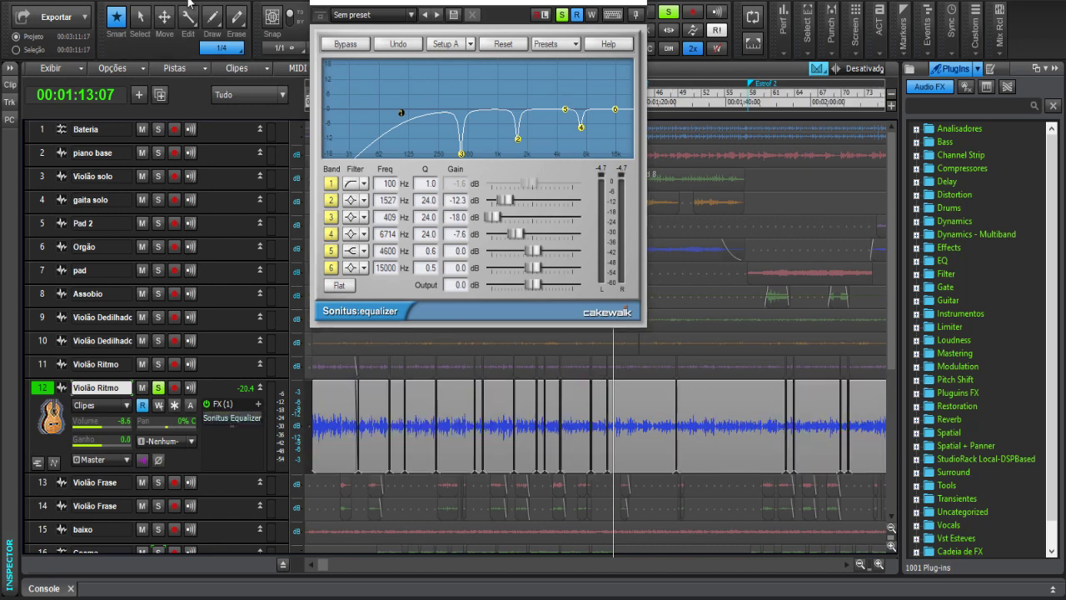
left_click(189, 5)
mouse_move(205, 10)
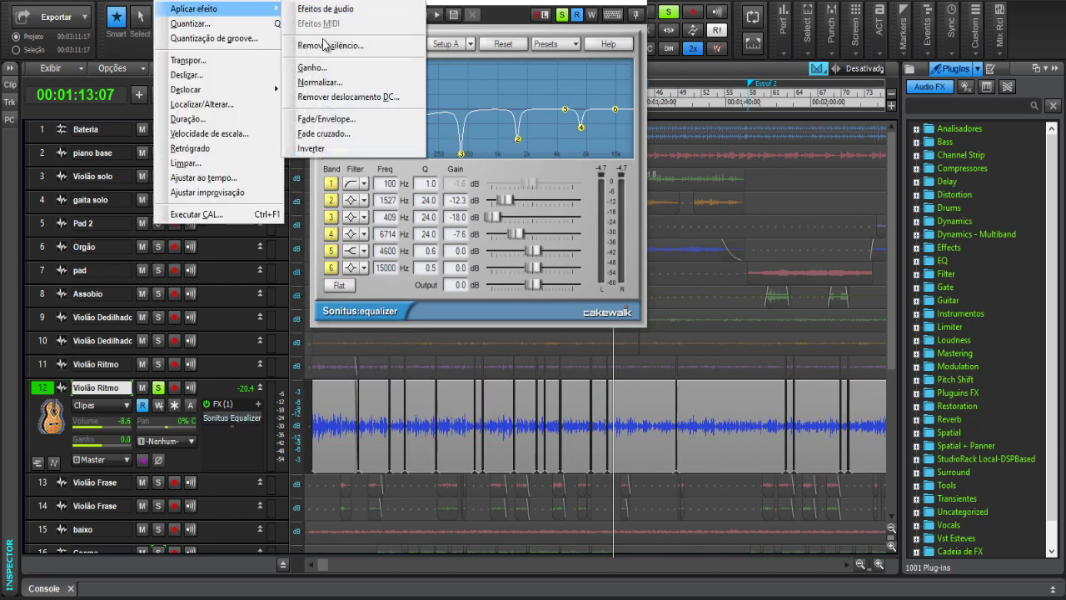
left_click(334, 10)
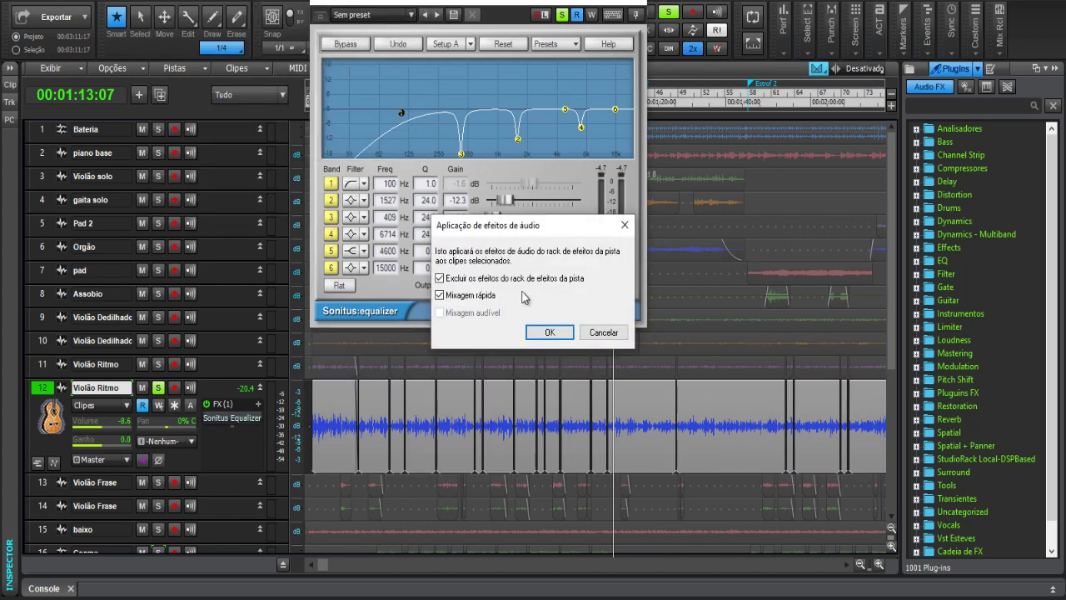
left_click(550, 333)
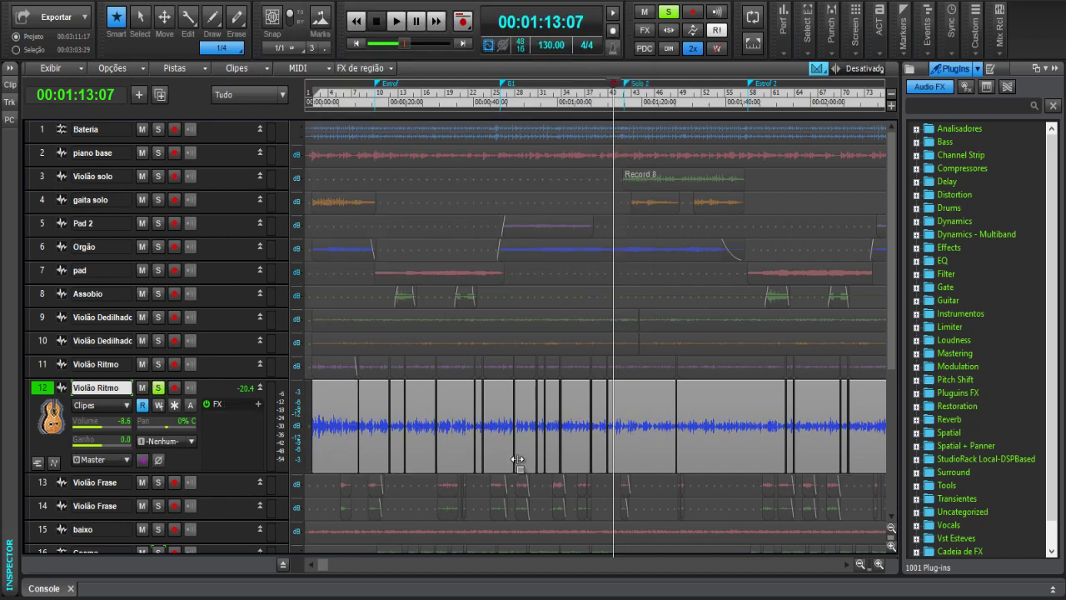
key("space")
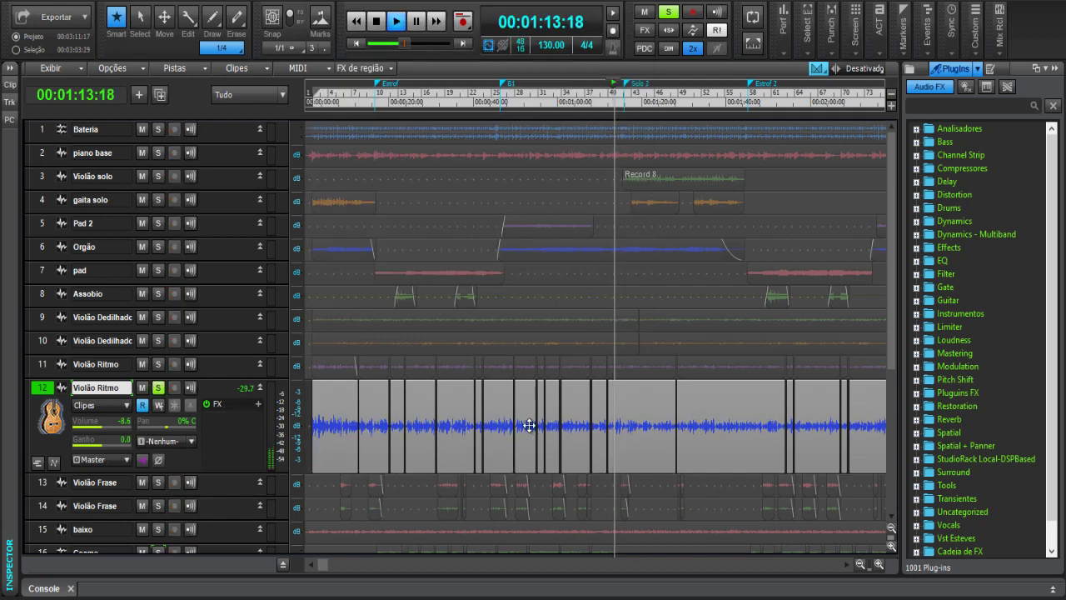
key("space")
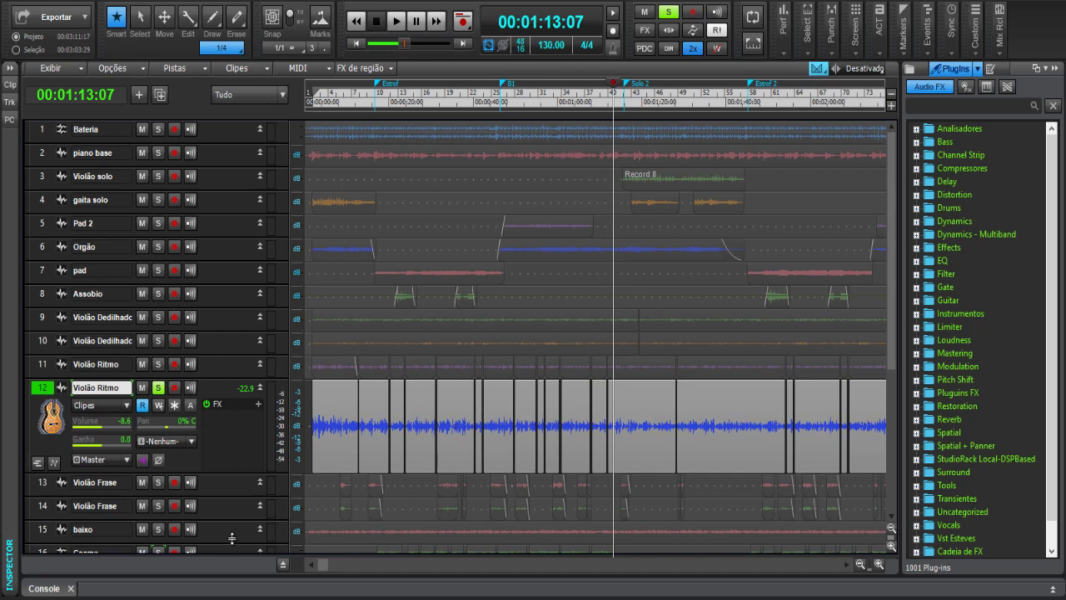
- Show the bus pane and insert PAZ- Analyzer Stereo on the Master bus, with its window moved clear of the tracks
scroll(253, 461, "down", 5)
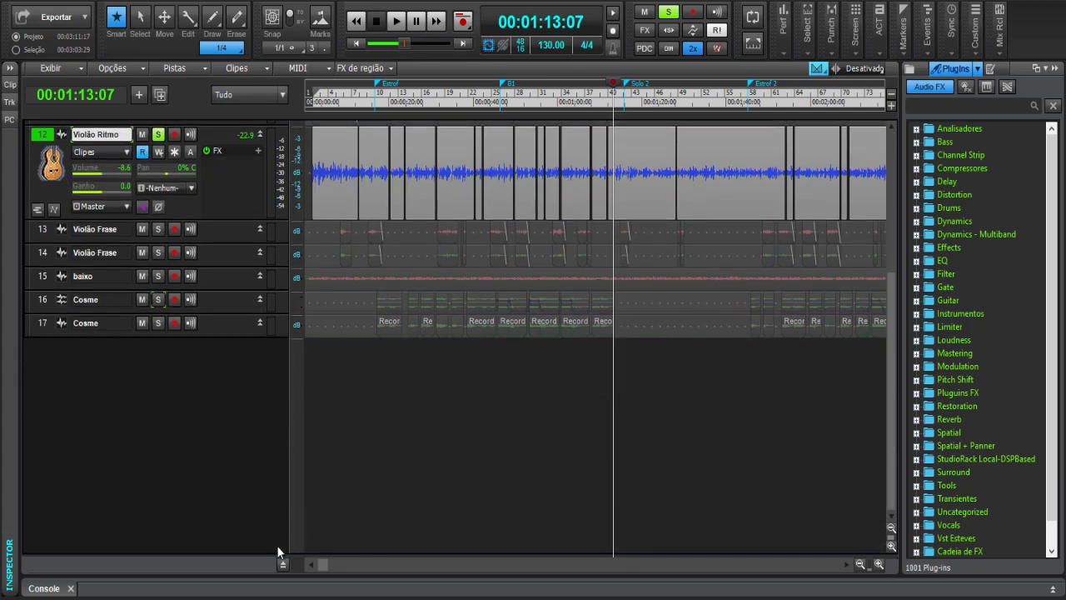
left_click(284, 565)
right_click(239, 460)
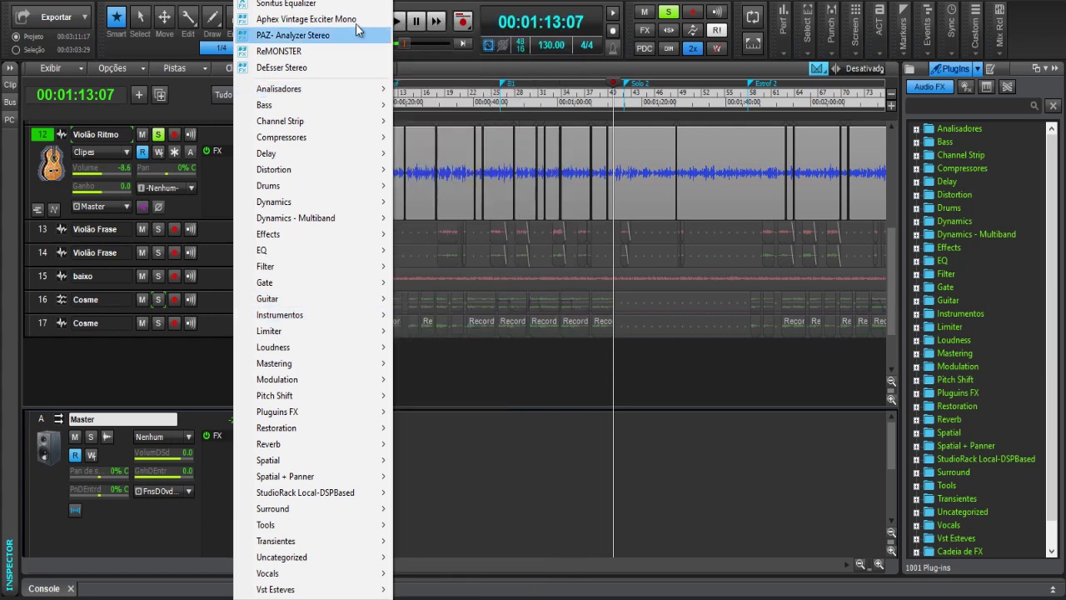
left_click(327, 36)
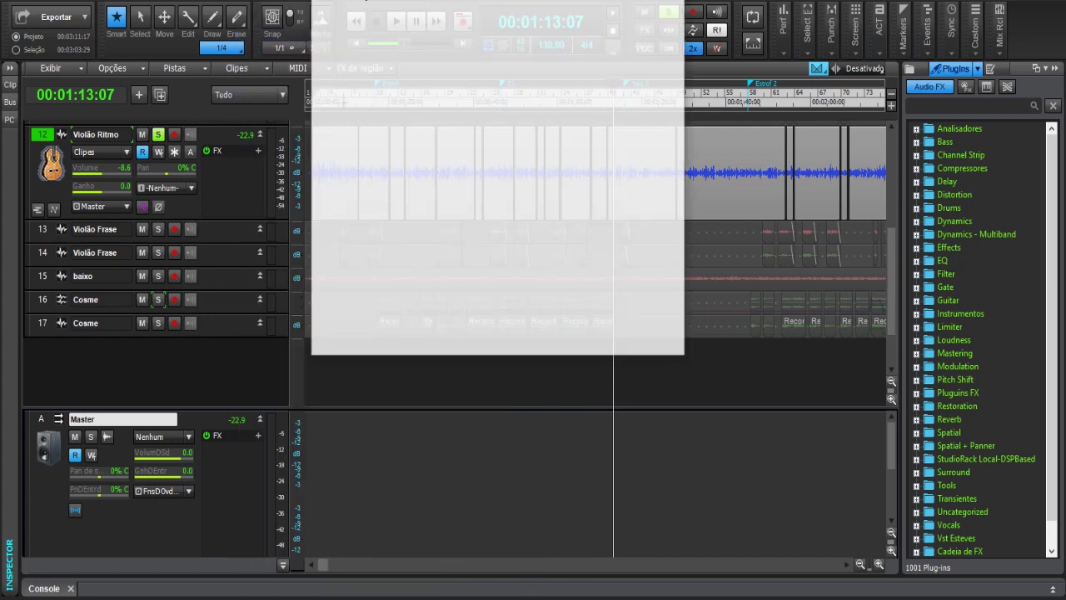
left_click_drag(550, 7, 849, 7)
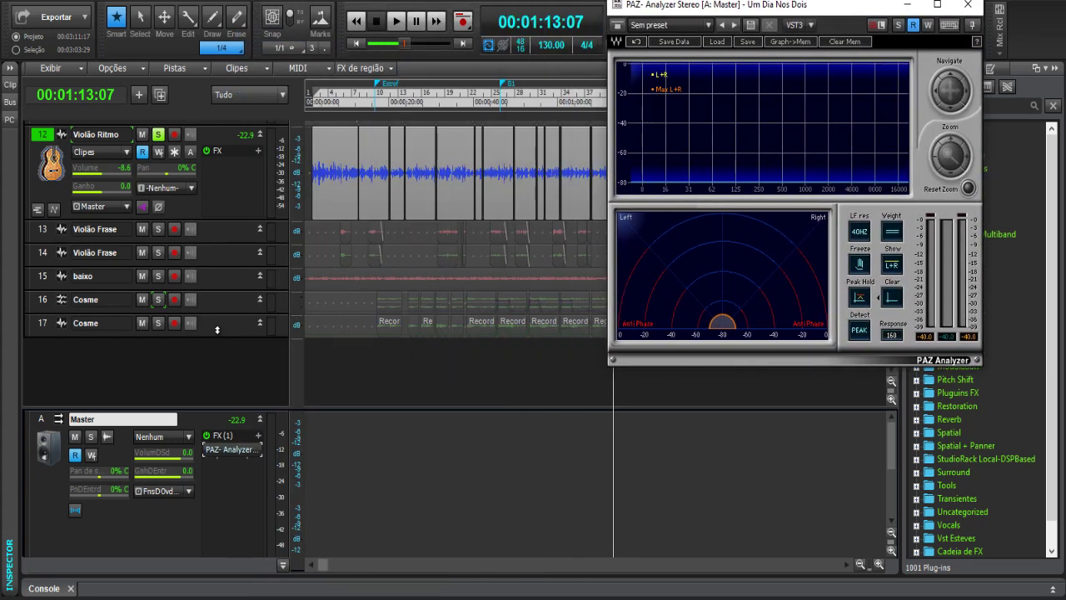
- Solo tracks 16 and 17 instead of track 12, play them back, and examine their low-frequency peaks in the PAZ Analyzer
left_click(158, 135)
left_click(158, 300)
left_click(158, 323)
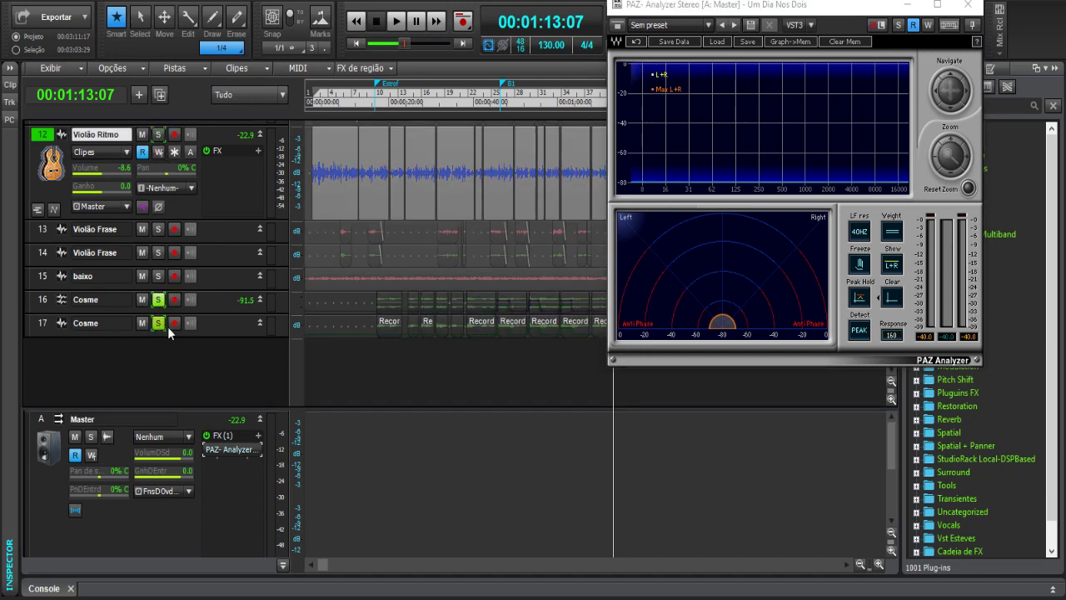
key("space")
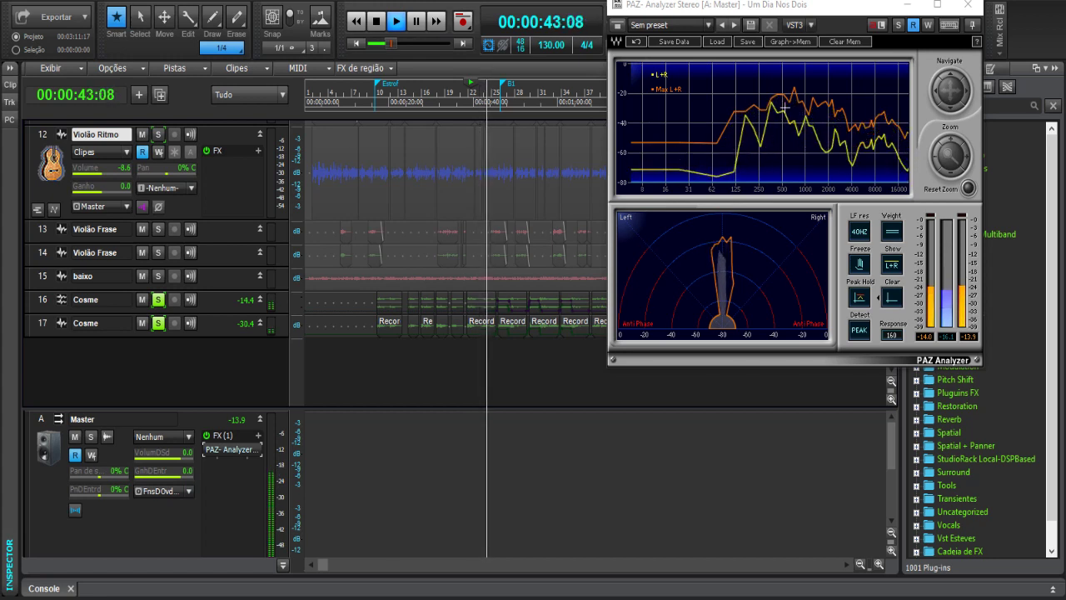
key("space")
left_click_drag(771, 82, 748, 125)
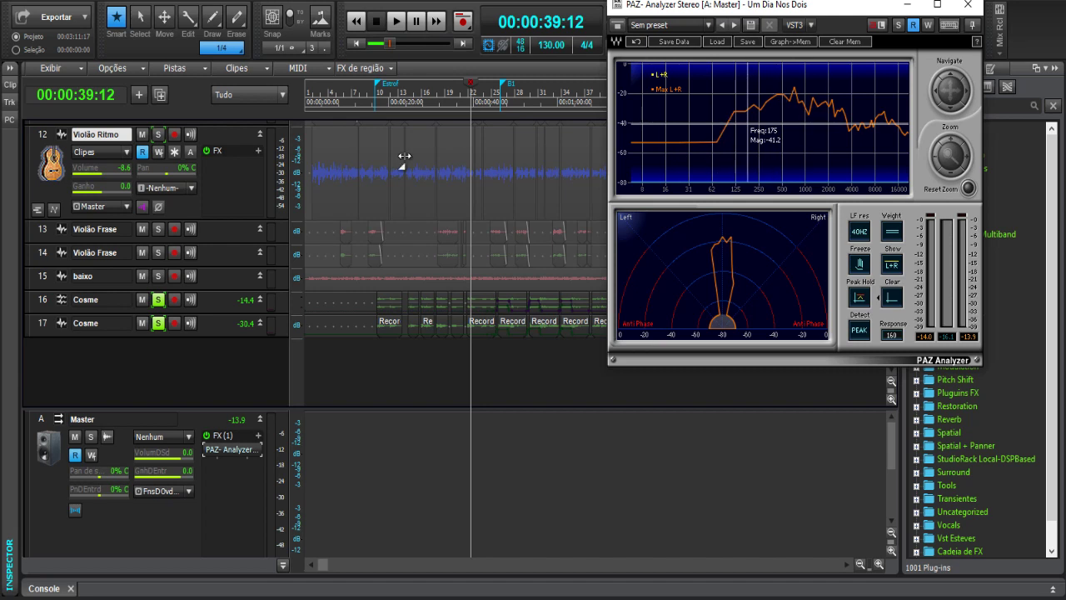
- Insert the LP EQ (L-Phase Equalizer) in the effects rack of track 12, Violão Ritmo
right_click(224, 171)
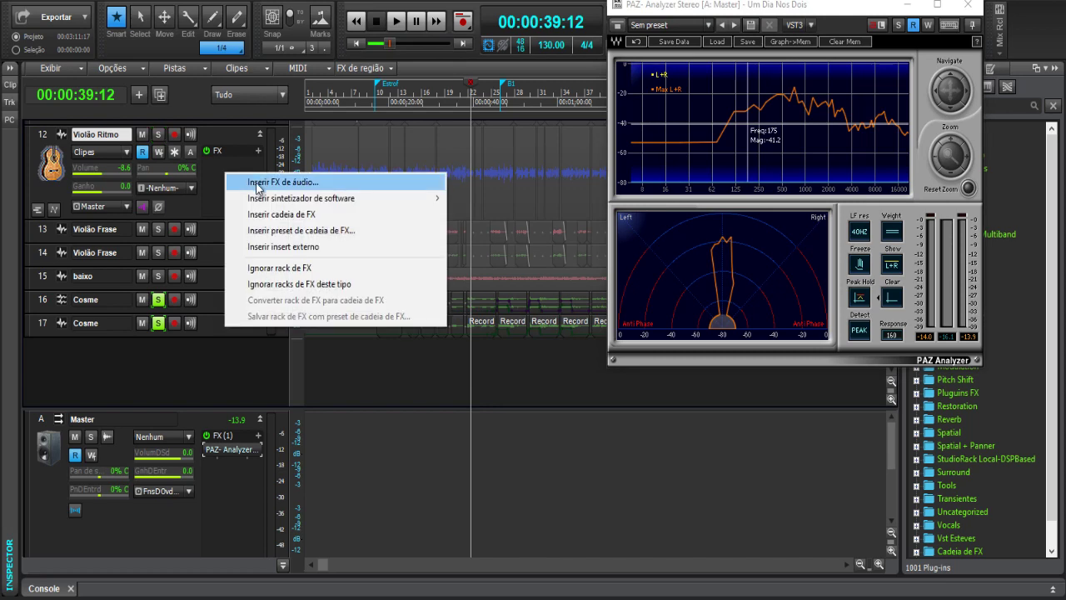
left_click(243, 176)
mouse_move(258, 188)
left_click(508, 194)
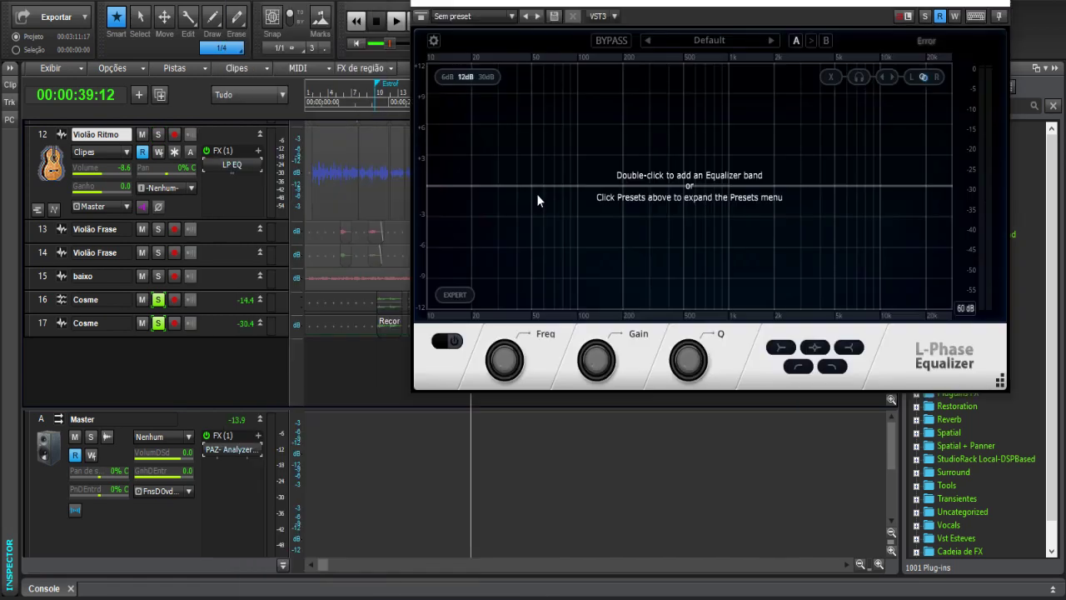
- Add a low-shelf band at 96.81 Hz with -18.30 dB gain, and a bell band at 420.85 Hz with -1.18 dB and Q 3.65
double_click(534, 188)
left_click_drag(535, 188, 576, 281)
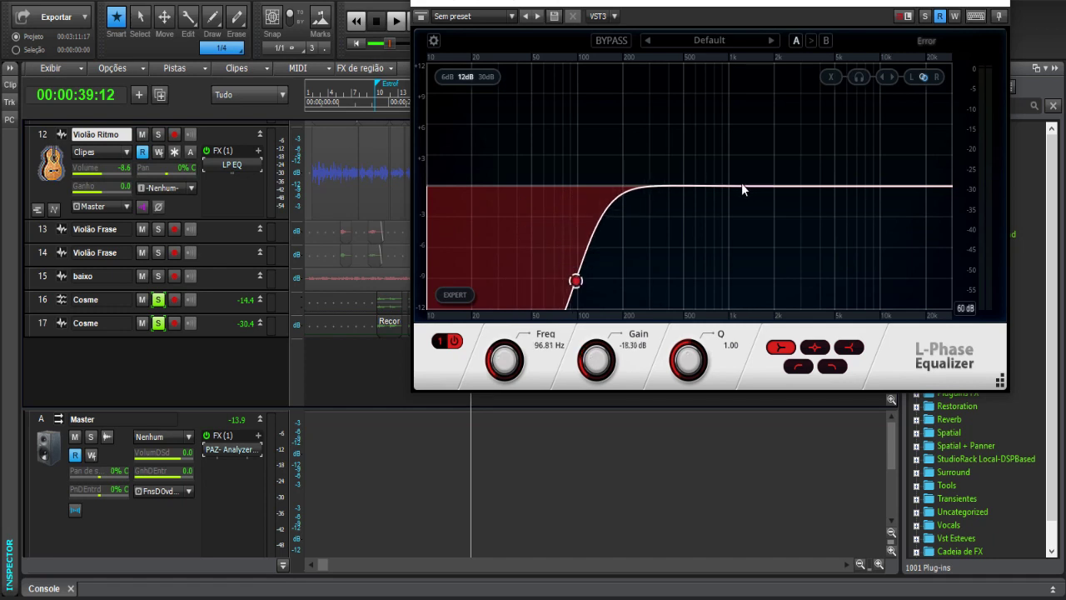
double_click(687, 185)
left_click_drag(687, 185, 681, 205)
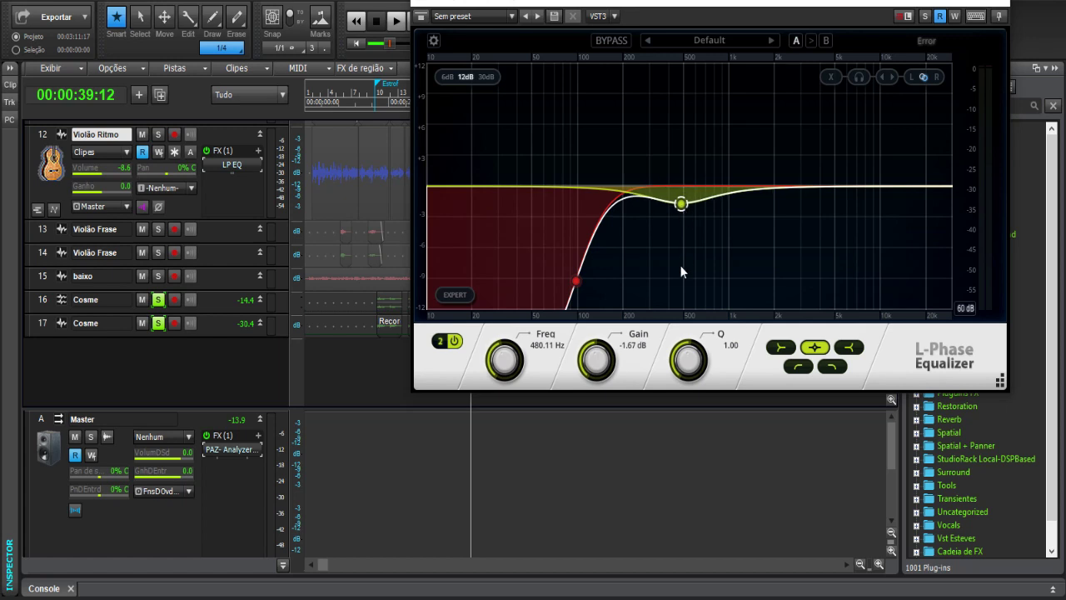
left_click_drag(690, 358, 690, 345)
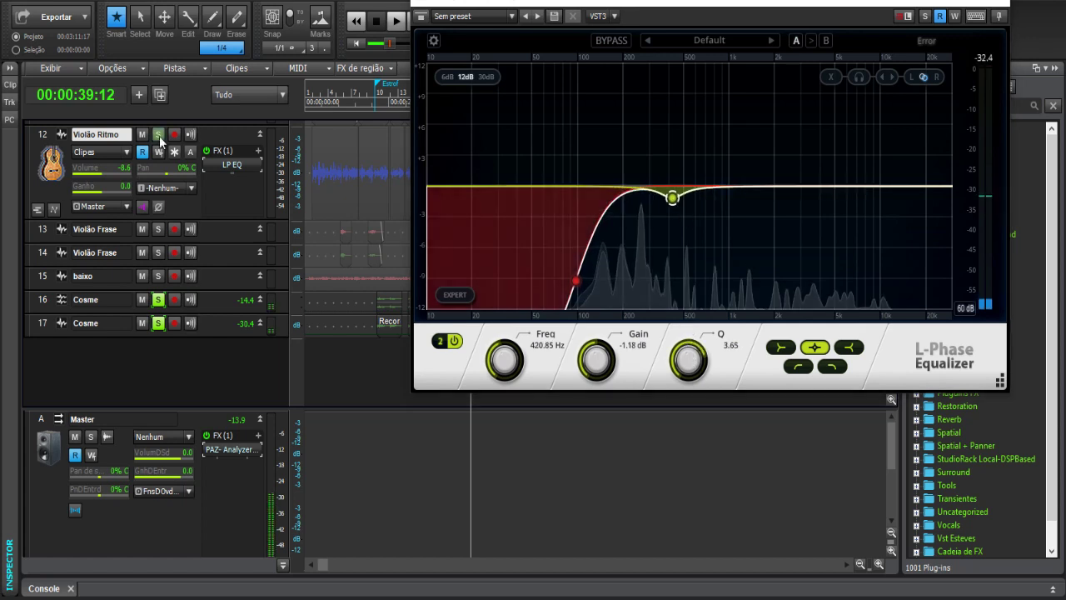
- Leave only Violão Ritmo soloed, and move the LP EQ's bell band to 354.24 Hz at -2.81 dB while playing
left_click(159, 299)
left_click(159, 323)
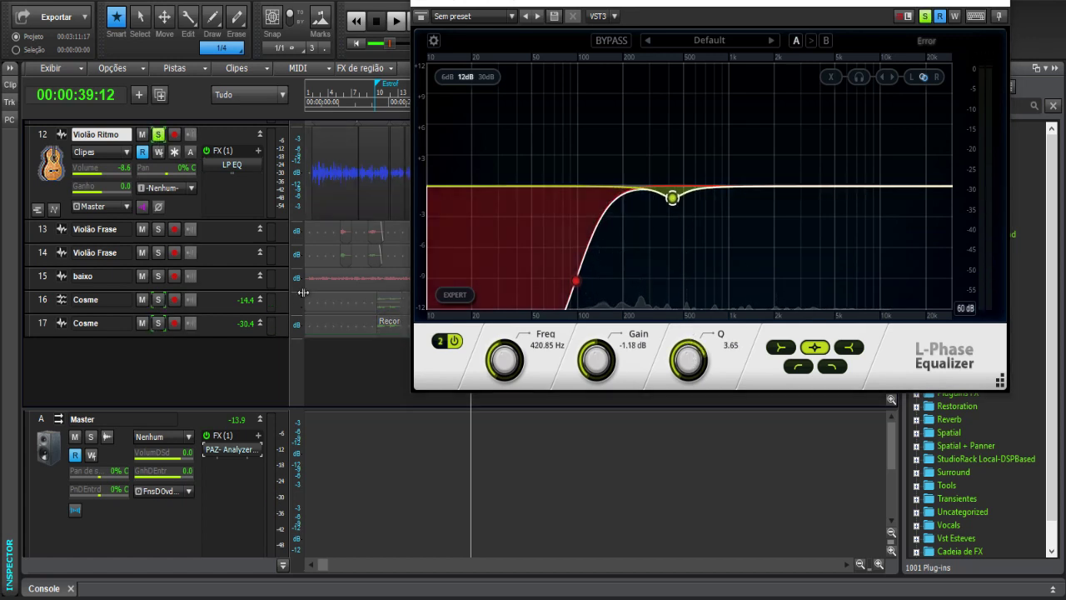
left_click_drag(673, 198, 664, 222)
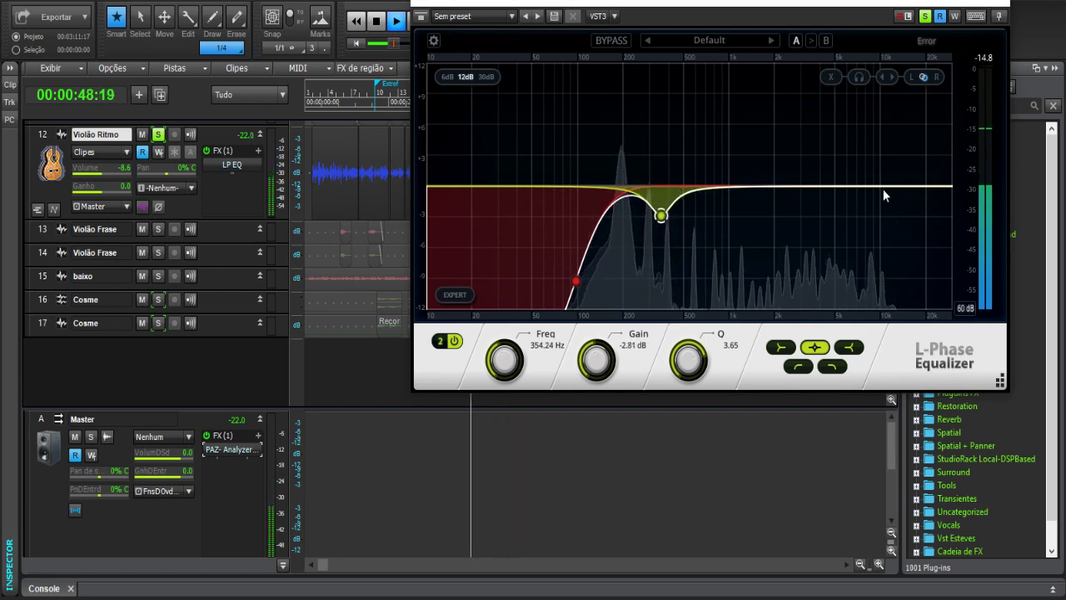
key("space")
- Add a high-cut band at 11808.39 Hz with 0.00 dB gain in the LP EQ and listen to the result
double_click(892, 185)
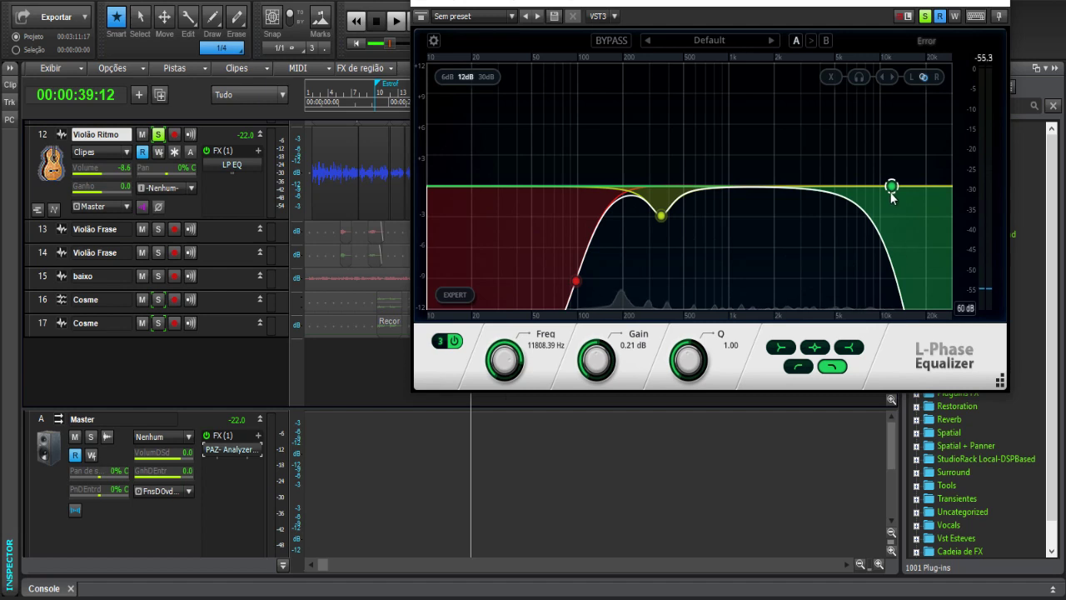
mouse_move(886, 187)
left_mouse_down()
mouse_move(871, 191)
mouse_move(894, 192)
left_mouse_up()
key("space")
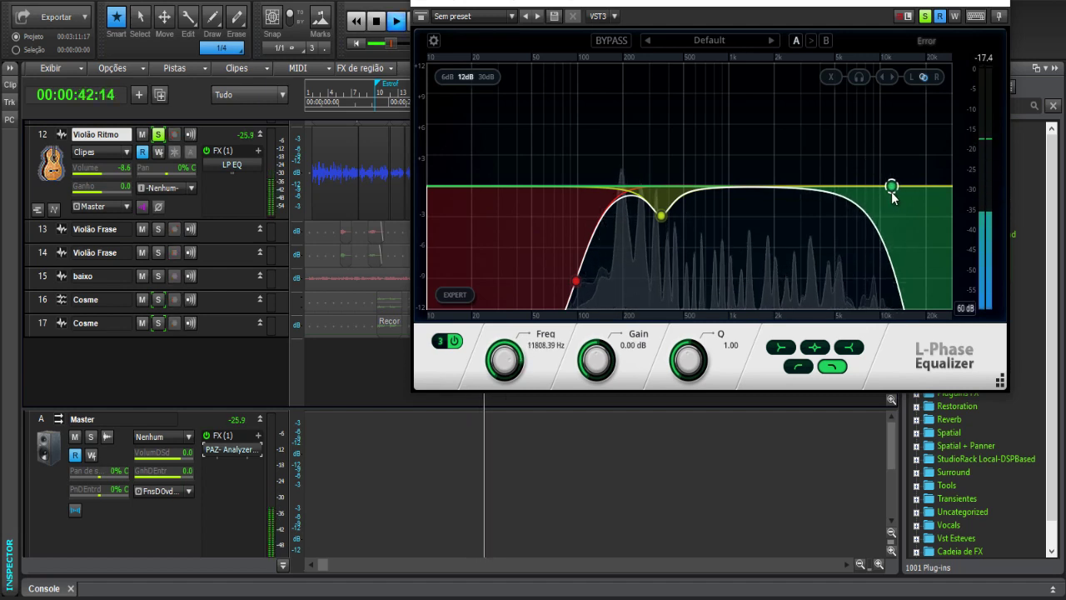
key("space")
- Add a bell band at 2608.43 Hz with 1.32 dB gain and Q 3.39, and play the guitar back
left_click(769, 186)
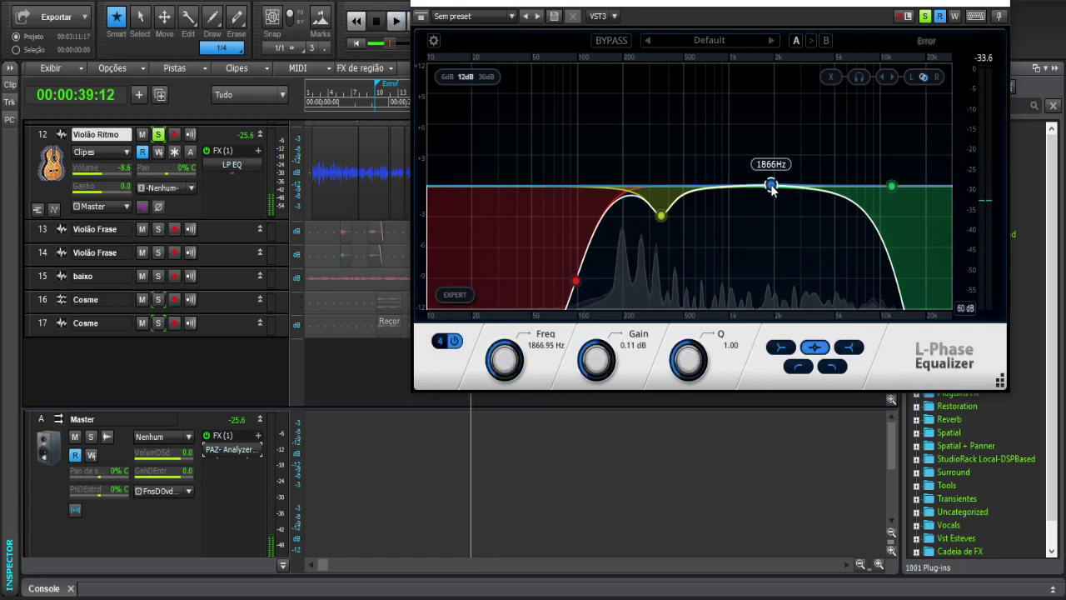
left_click_drag(771, 187, 795, 178)
scroll(791, 180, "up", 5)
key("space")
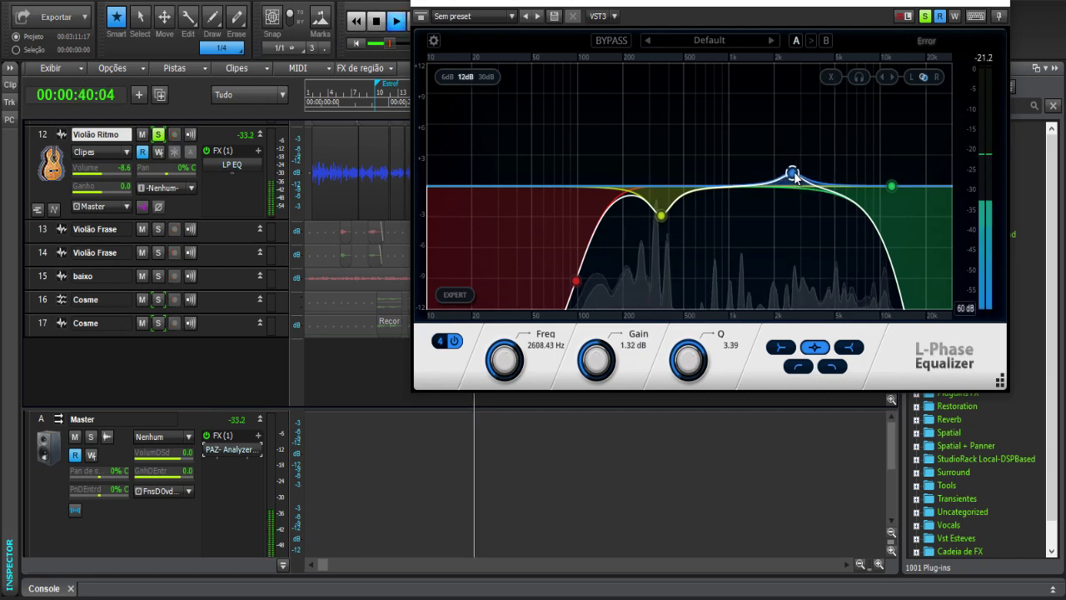
key("space")
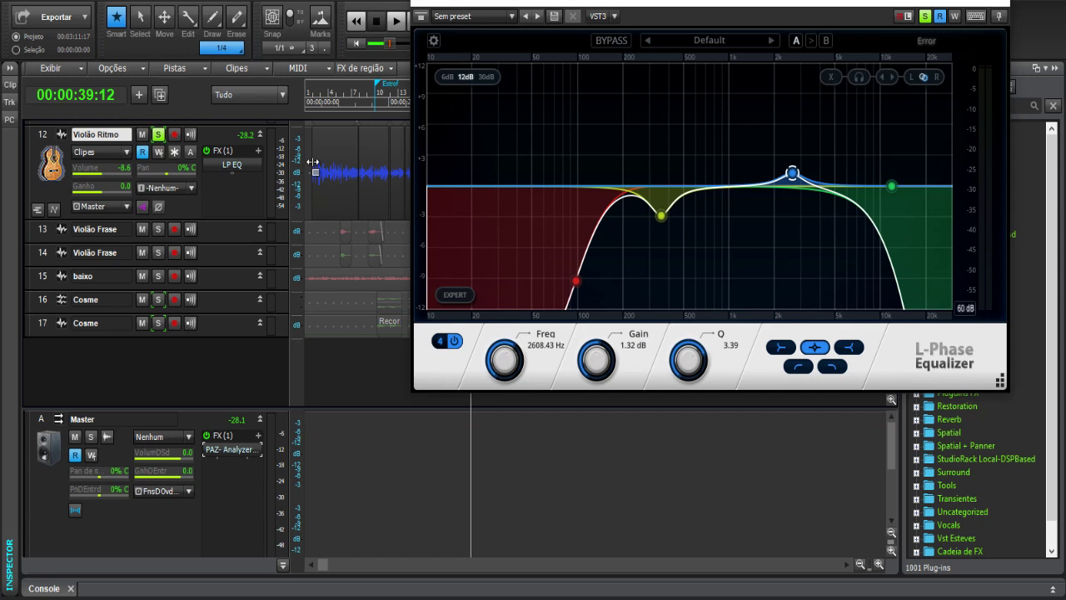
- Insert the CLA-3A Mono compressor on track 12, Violão Ritmo, and raise its Peak Reduction to about 6 during playback
right_click(226, 189)
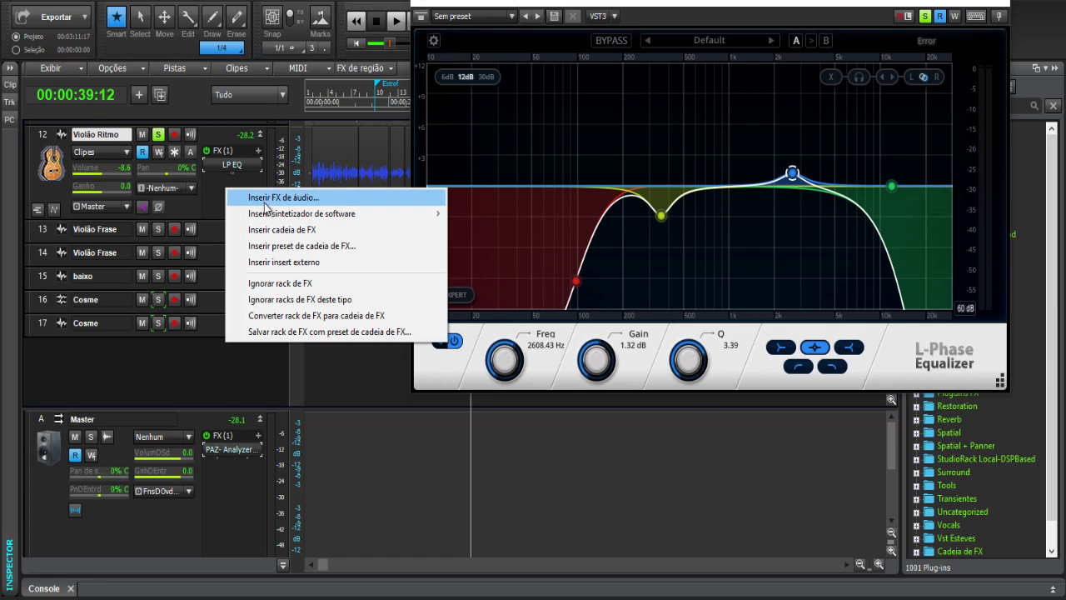
left_click(240, 192)
mouse_move(288, 140)
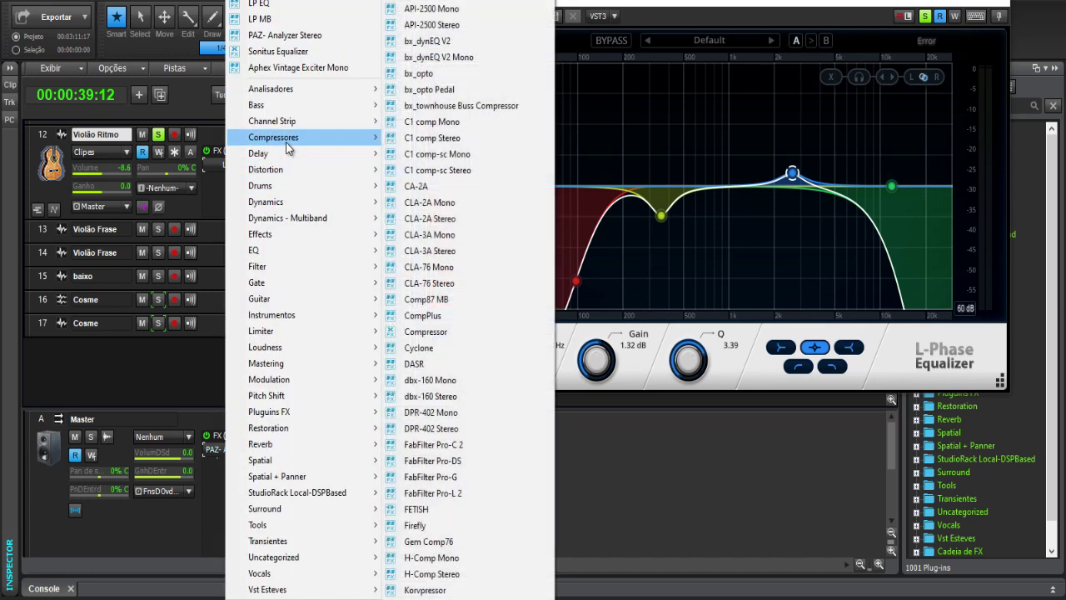
left_click(464, 248)
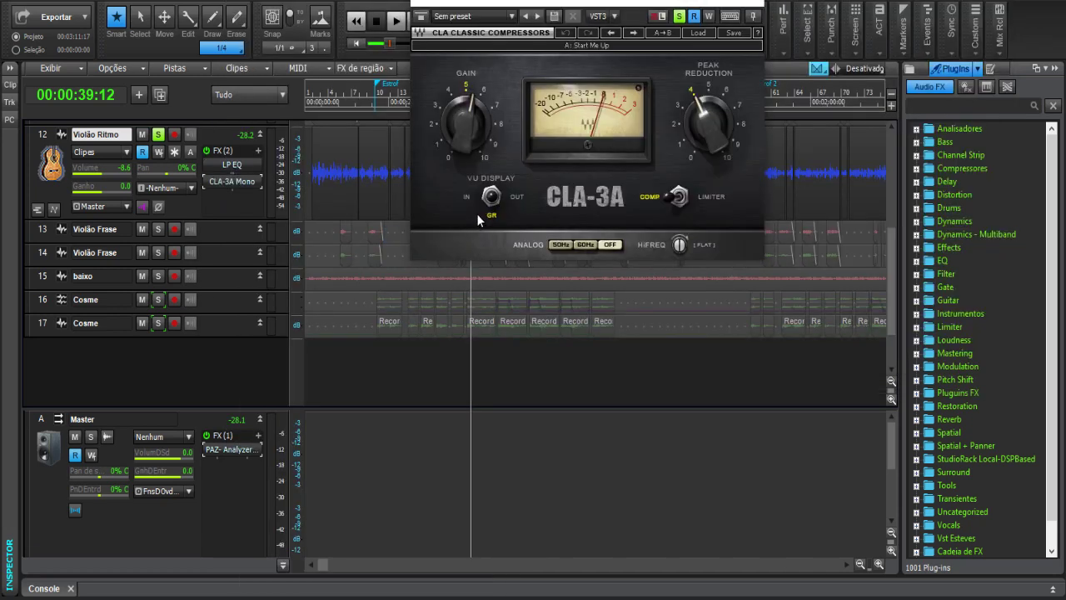
key("space")
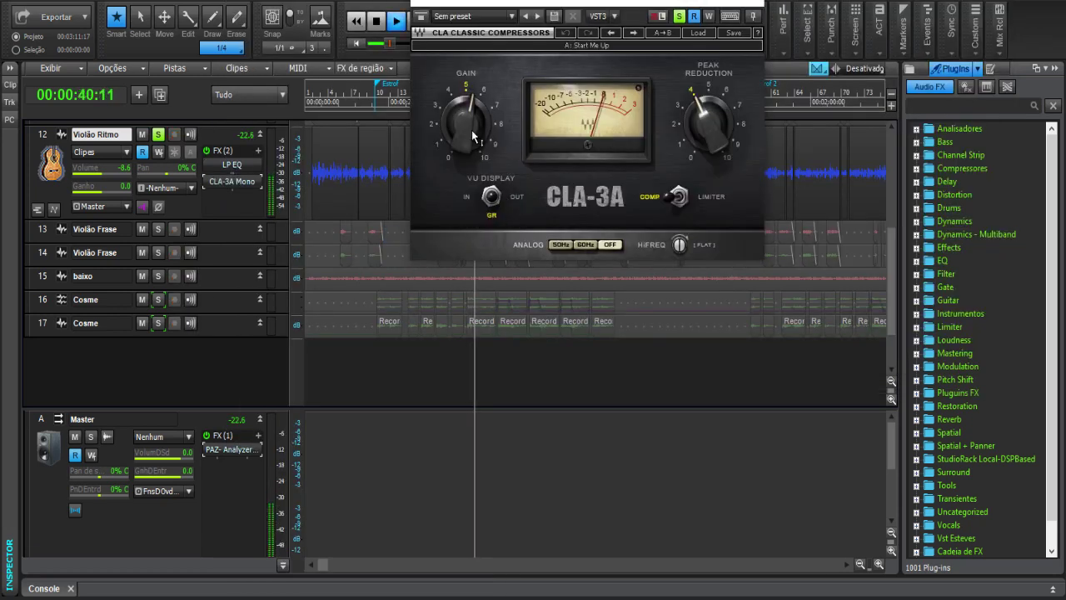
left_click_drag(704, 117, 707, 40)
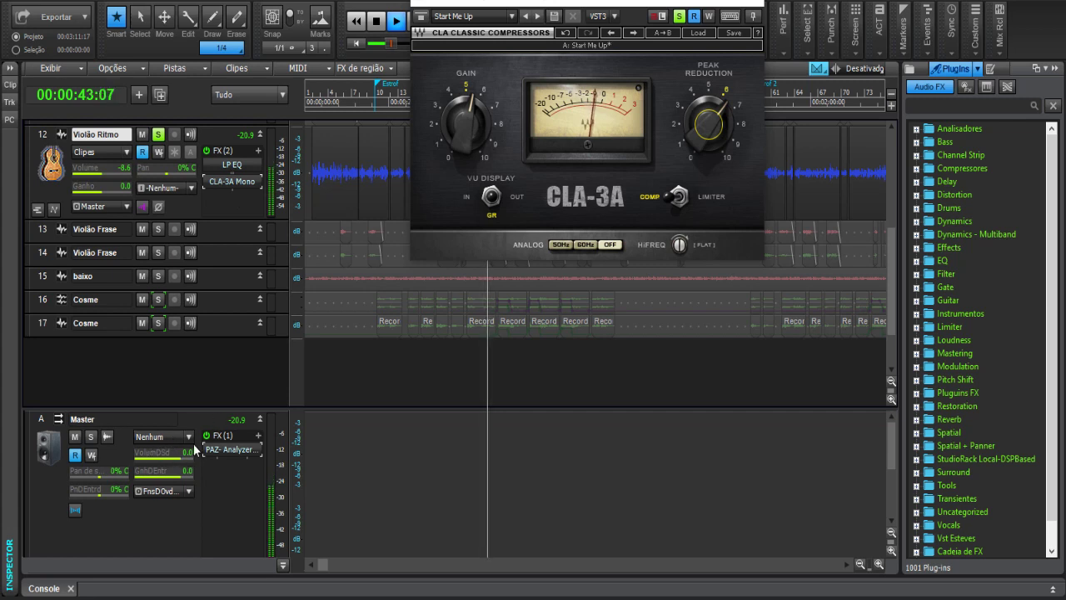
- Solo tracks 16 and 17 along with Violão Ritmo, and set the guitar's track volume to -5.9
left_click(156, 323)
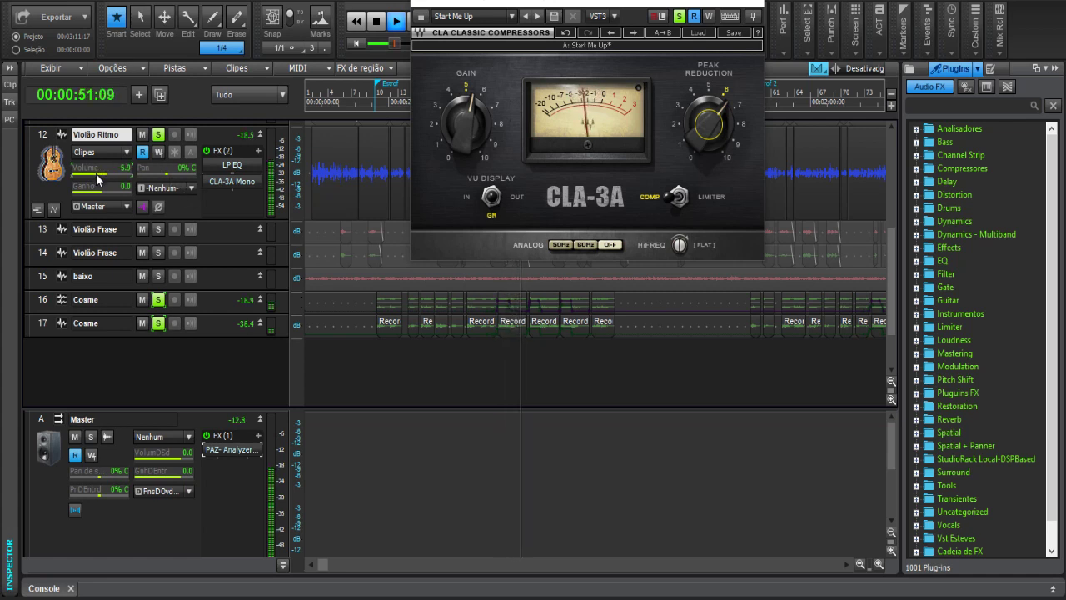
key("space")
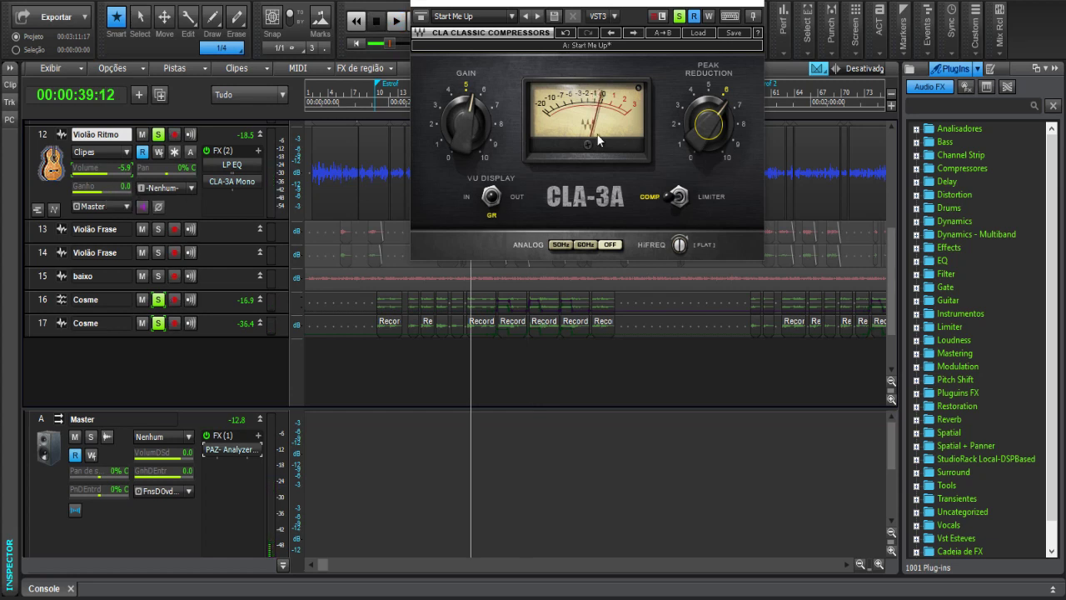
- Apply the rack's audio effects to all Violão Ritmo clips, with fast bounce on and the effects deleted from the rack
left_click(43, 142)
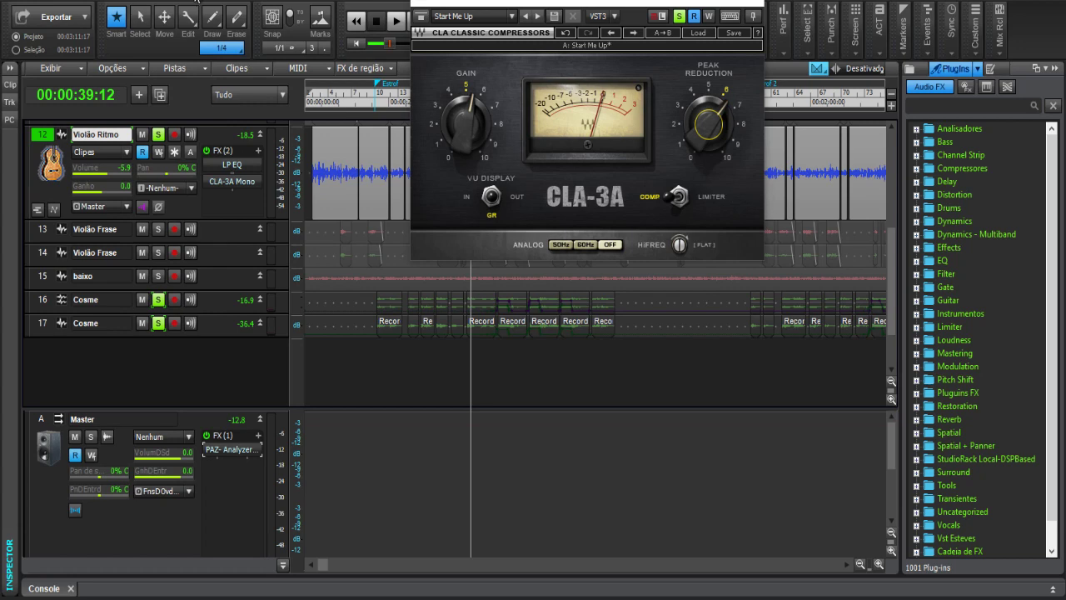
left_click(170, 0)
mouse_move(179, 9)
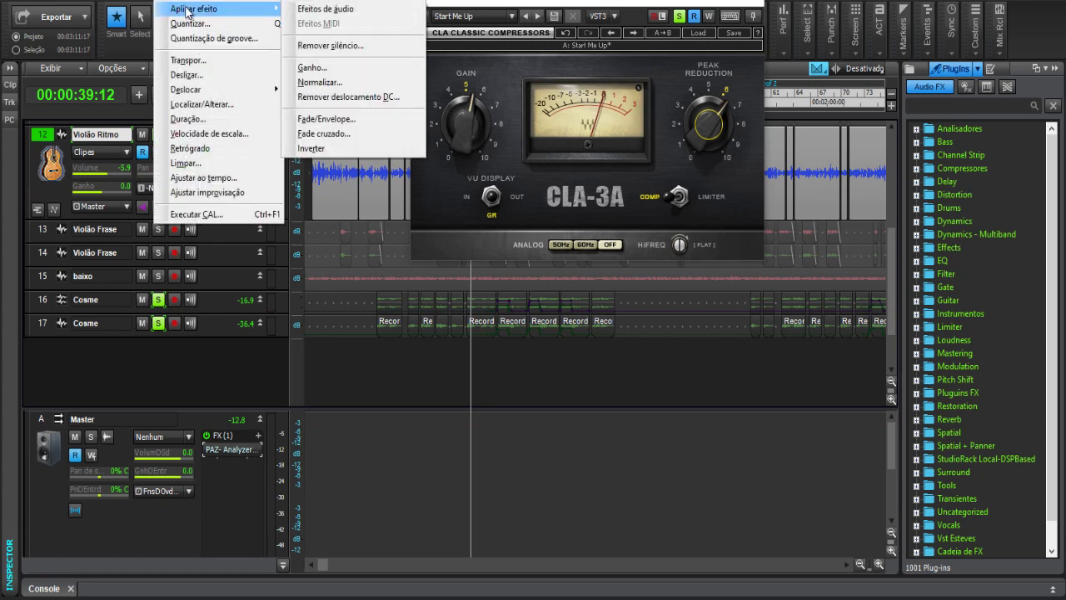
left_click(361, 10)
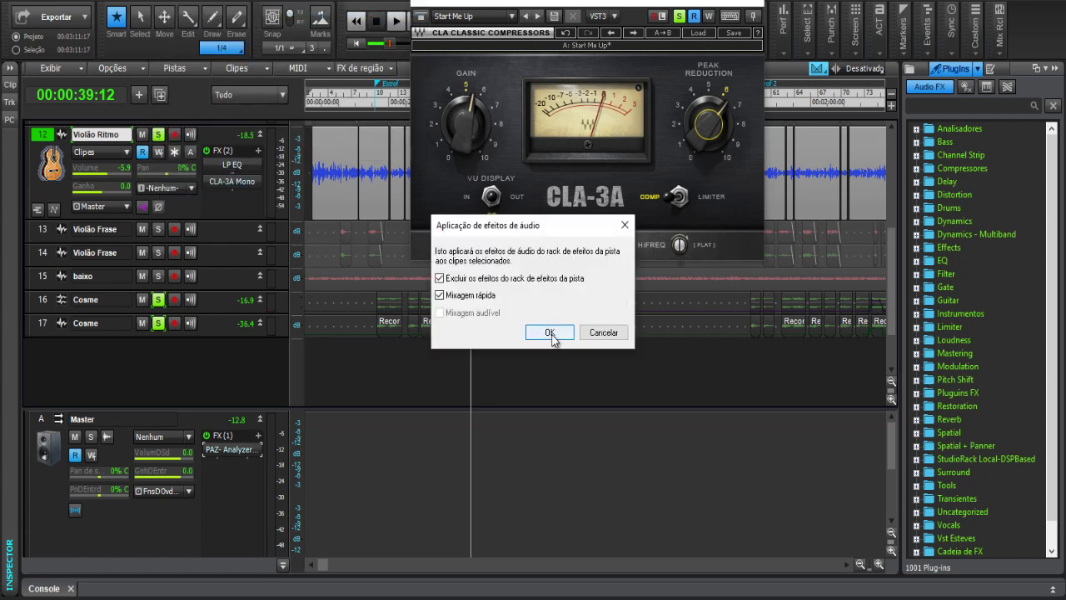
left_click(550, 332)
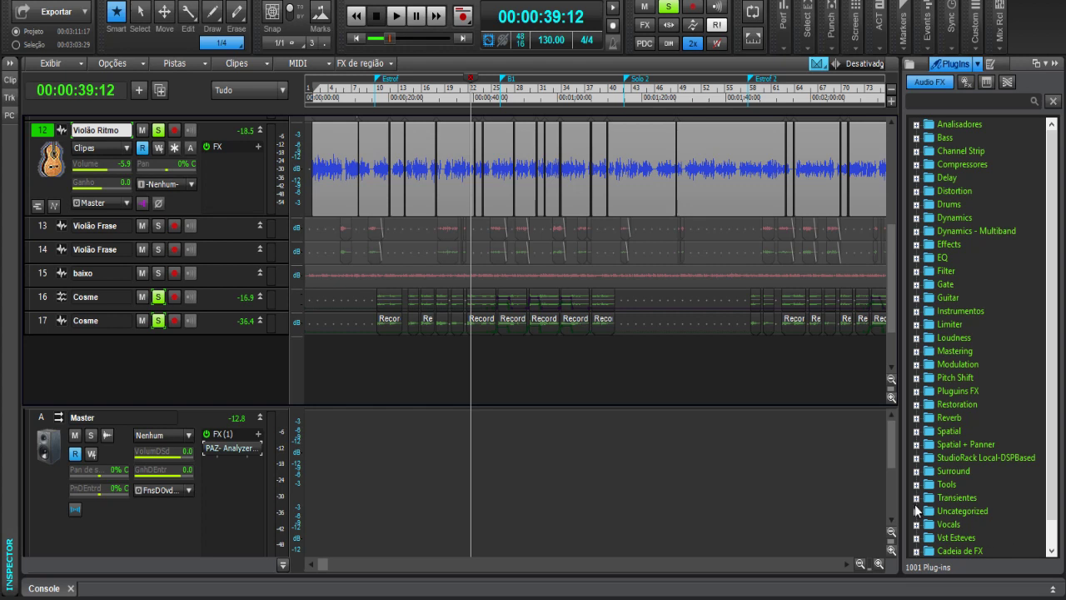
- Insert the Aphex Vintage Exciter Mono on track 12 and raise its input to 1.4 during playback
right_click(237, 191)
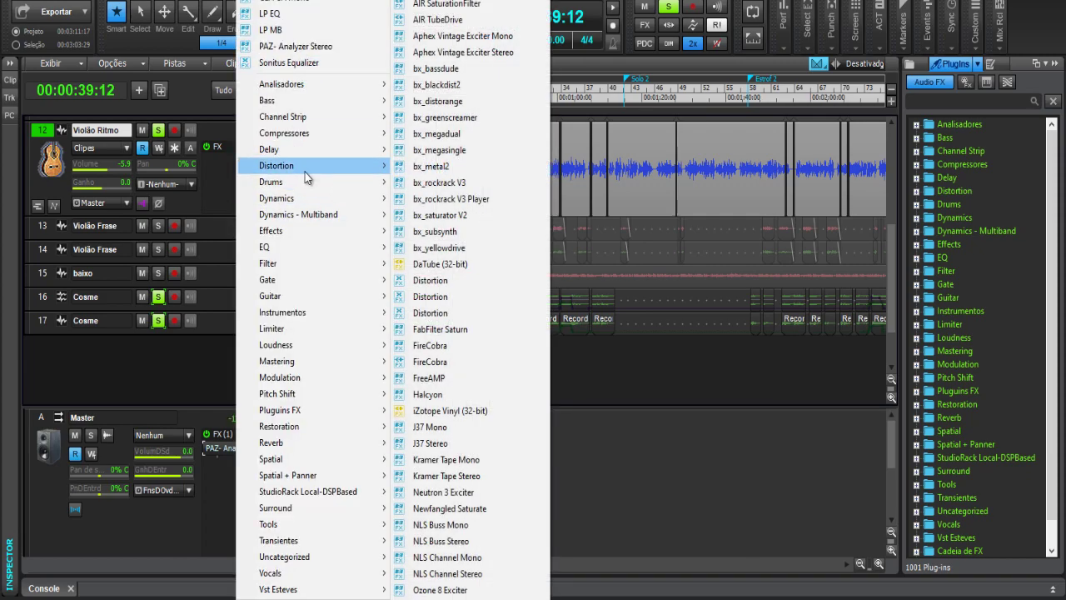
left_click(466, 36)
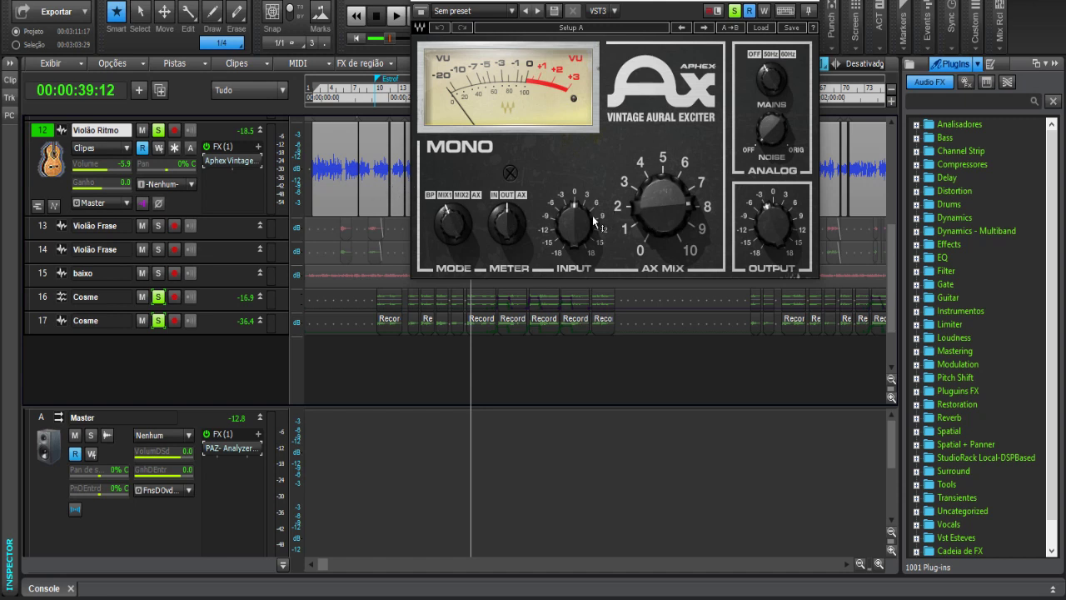
mouse_move(587, 216)
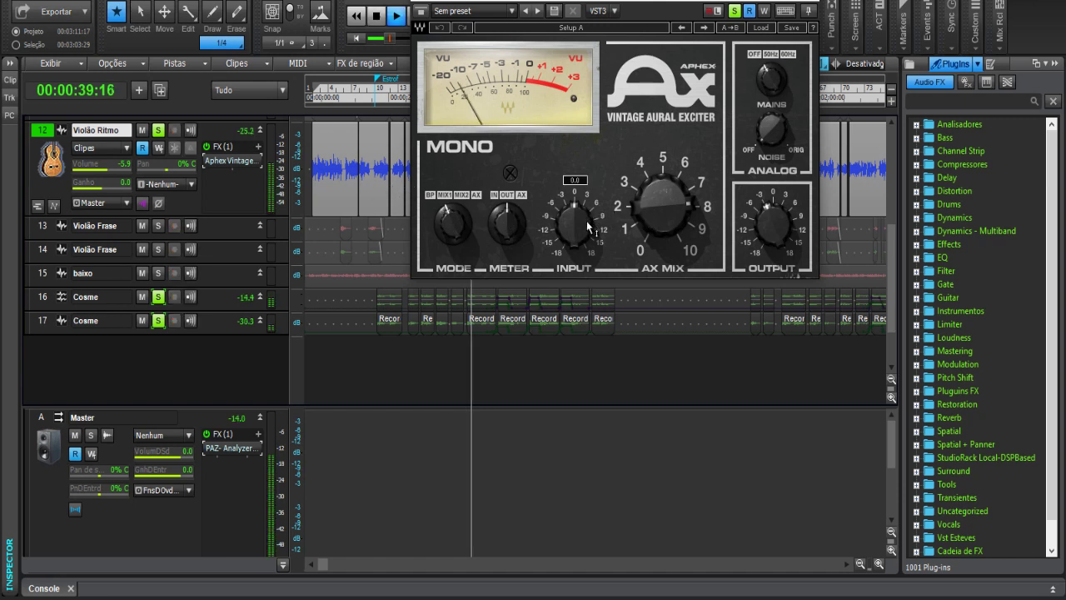
scroll(573, 219, "up", 1)
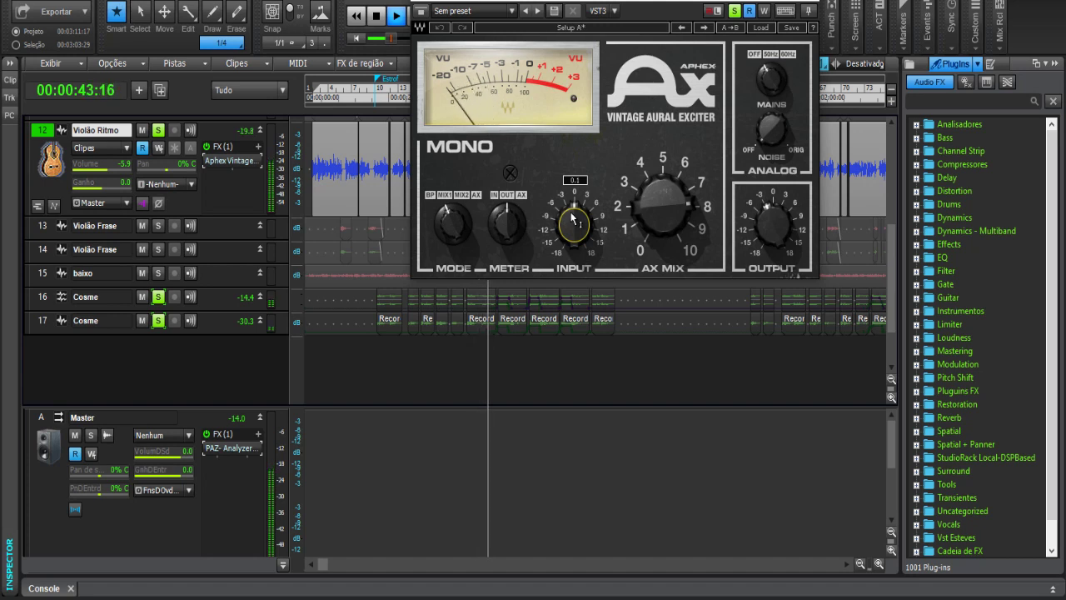
left_click_drag(572, 219, 573, 192)
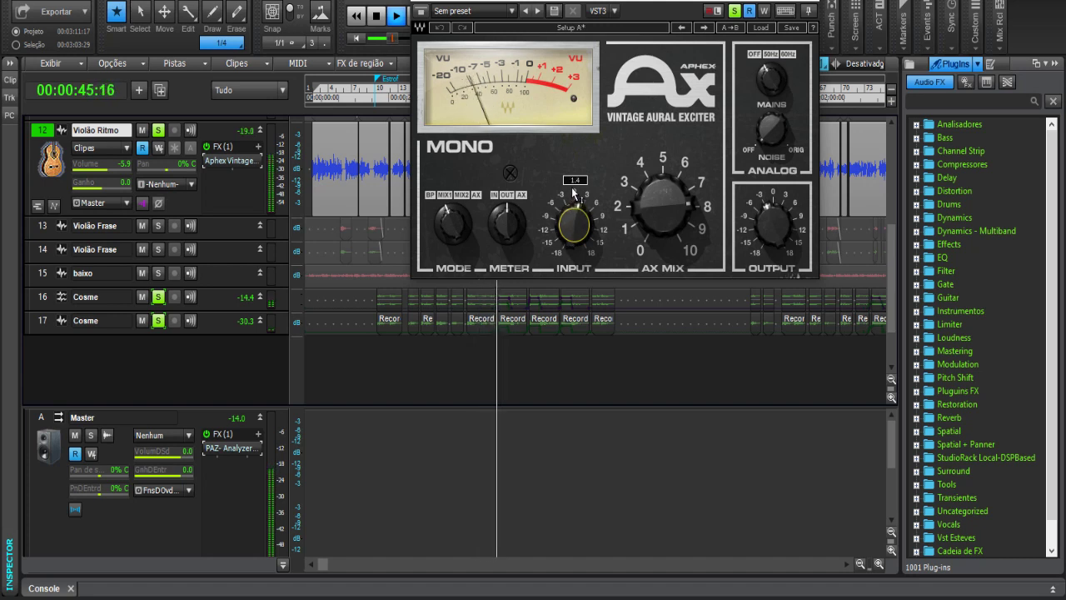
- Set the exciter's AX Mix to 6.08 while listening, and stop playback
left_click_drag(654, 240, 666, 309)
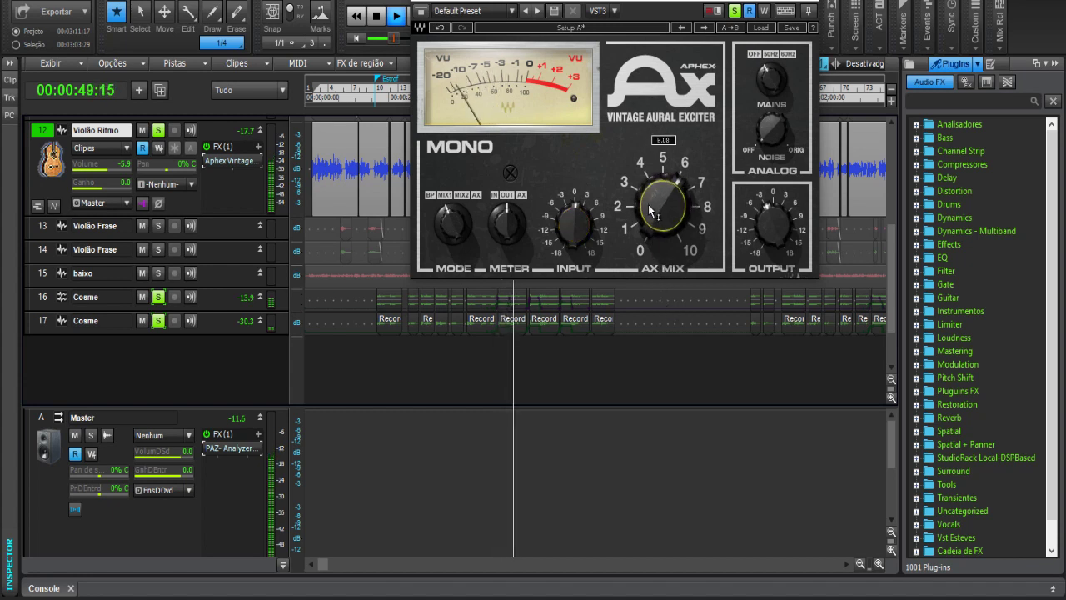
left_click_drag(649, 195, 653, 190)
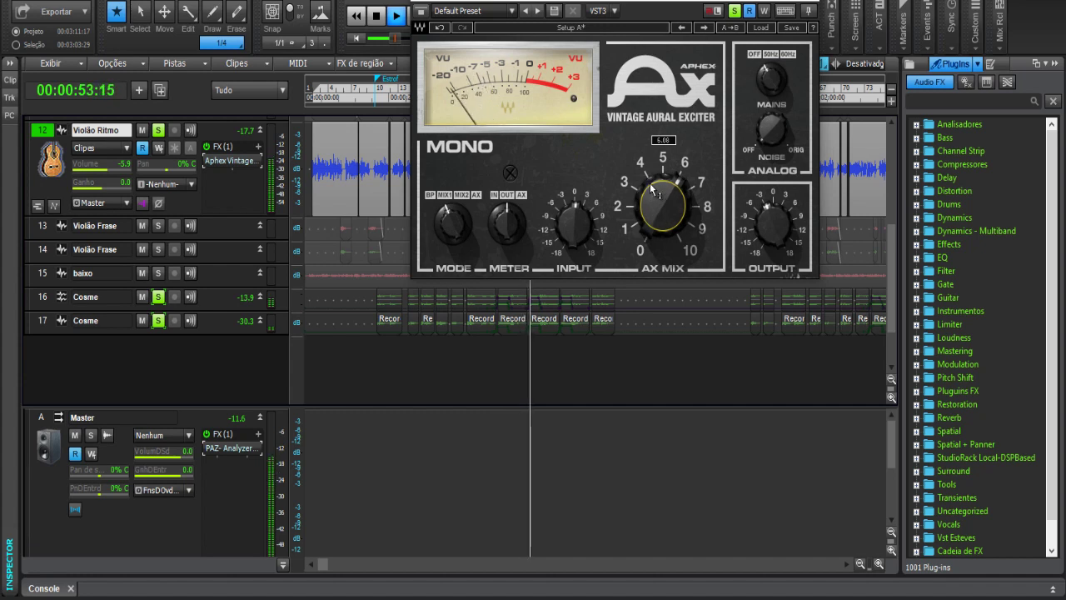
key("space")
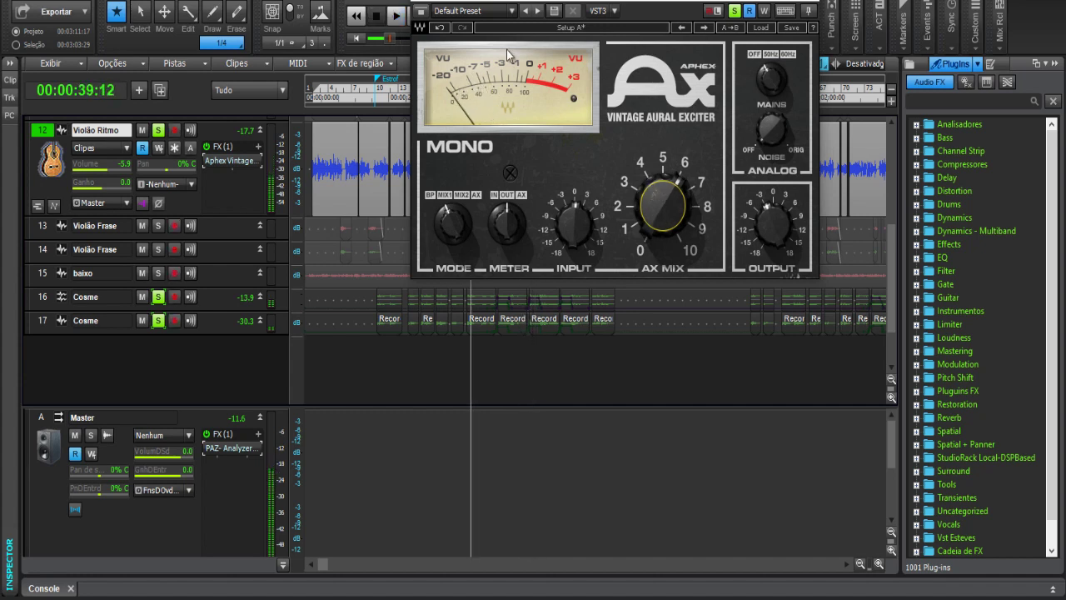
- Unsolo tracks 16 and 17 and compare Violão Ritmo alone with the Aphex exciter bypassed and enabled
left_click(208, 160)
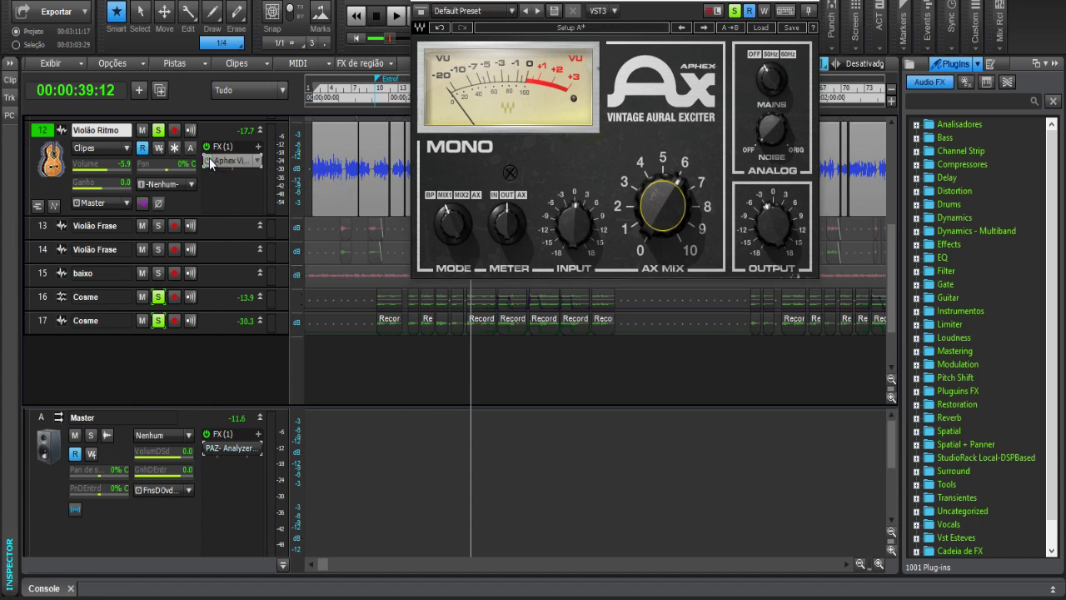
key("space")
key("space")
left_click(158, 296)
left_click(158, 323)
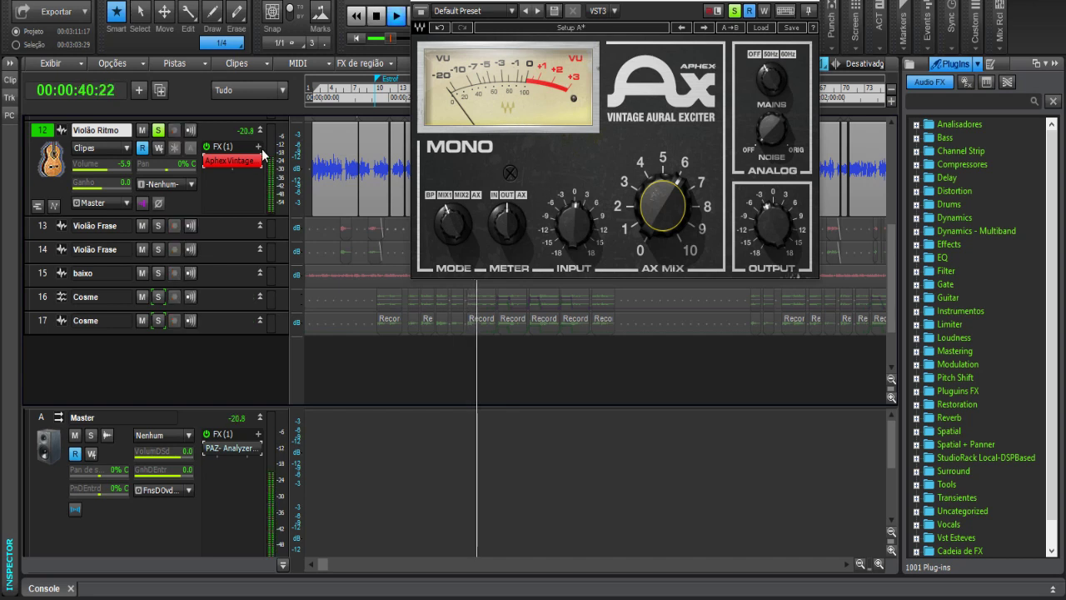
left_click(206, 160)
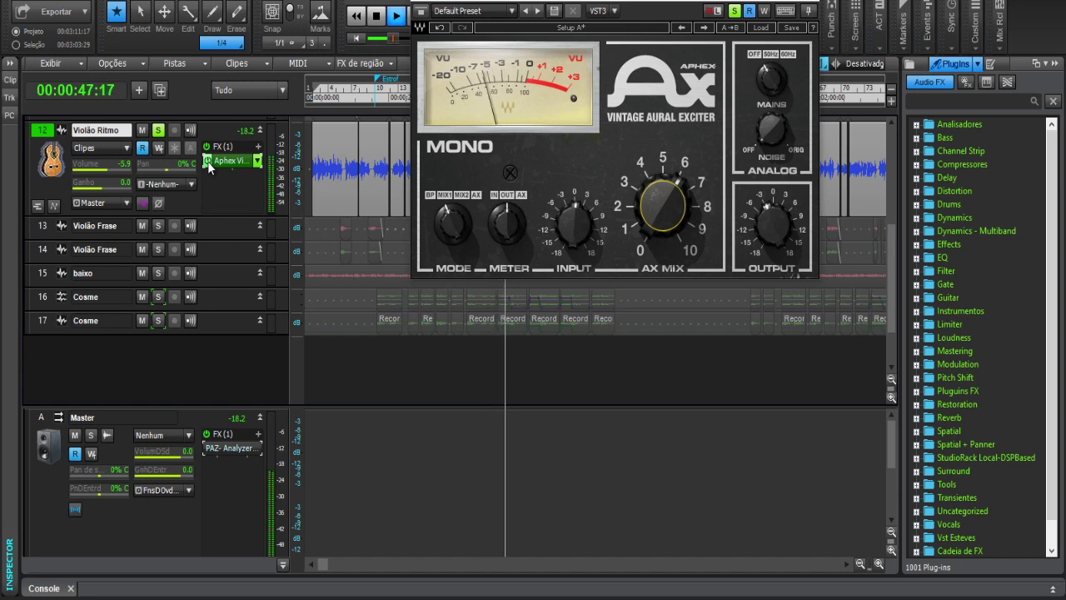
- Solo tracks 16 and 17 again and listen to them together with the excited Violão Ritmo
left_click(160, 299)
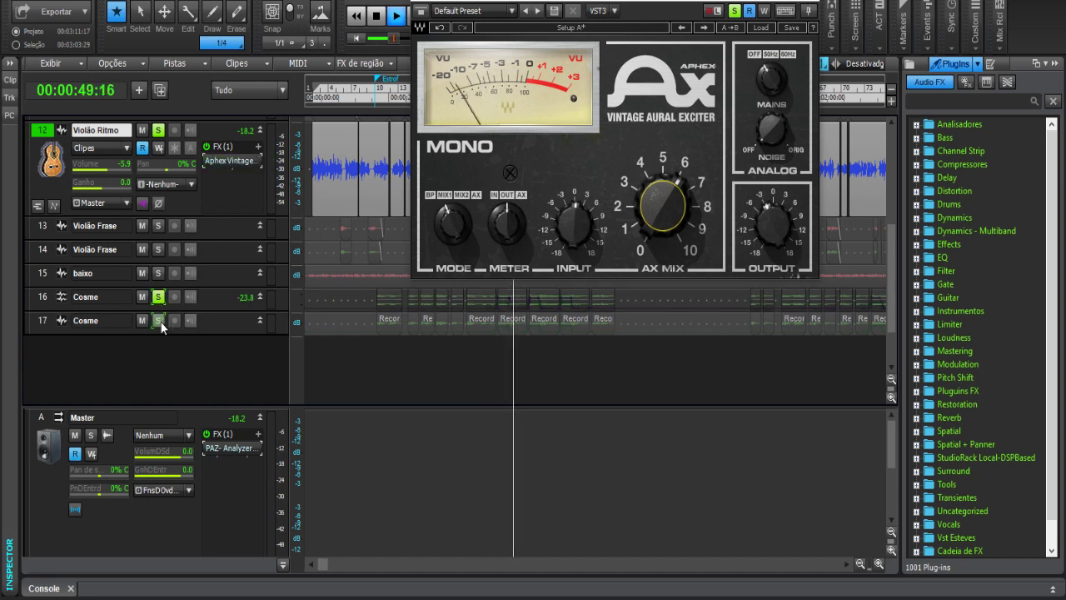
left_click(160, 324)
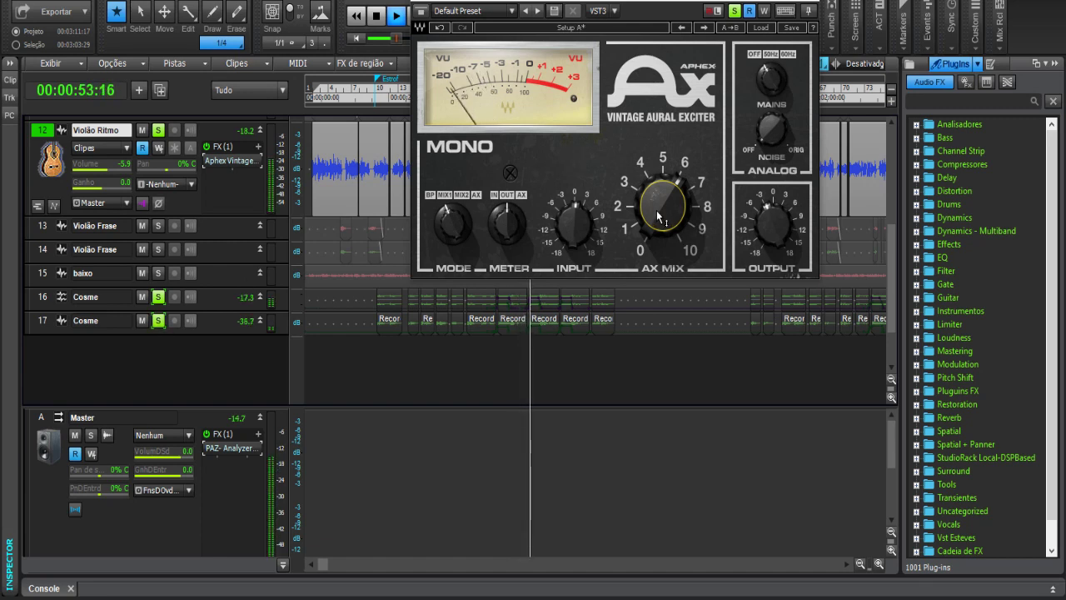
mouse_move(657, 214)
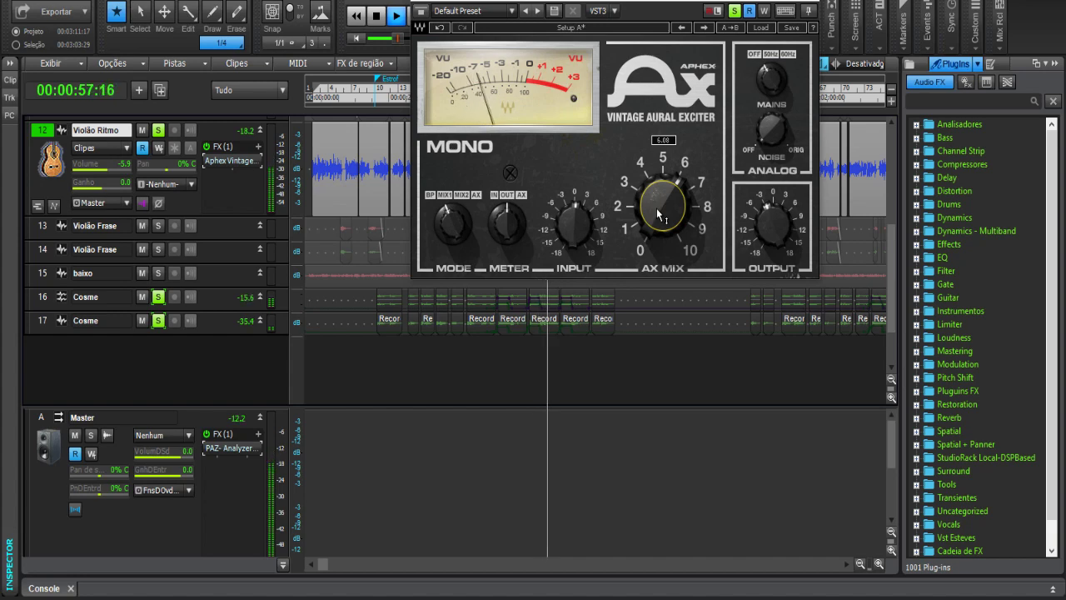
key("space")
- Move the exciter window aside, remove the solo from tracks 12, 16 and 17, and play back the full mix
left_click_drag(691, 6, 871, 6)
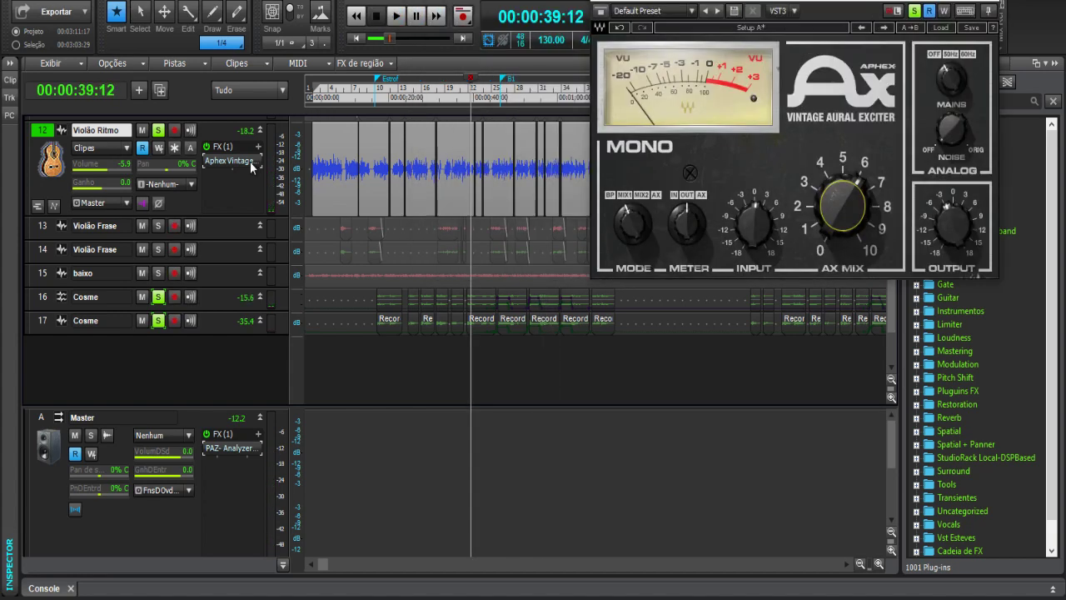
left_click(159, 297)
left_click(158, 320)
left_click(160, 131)
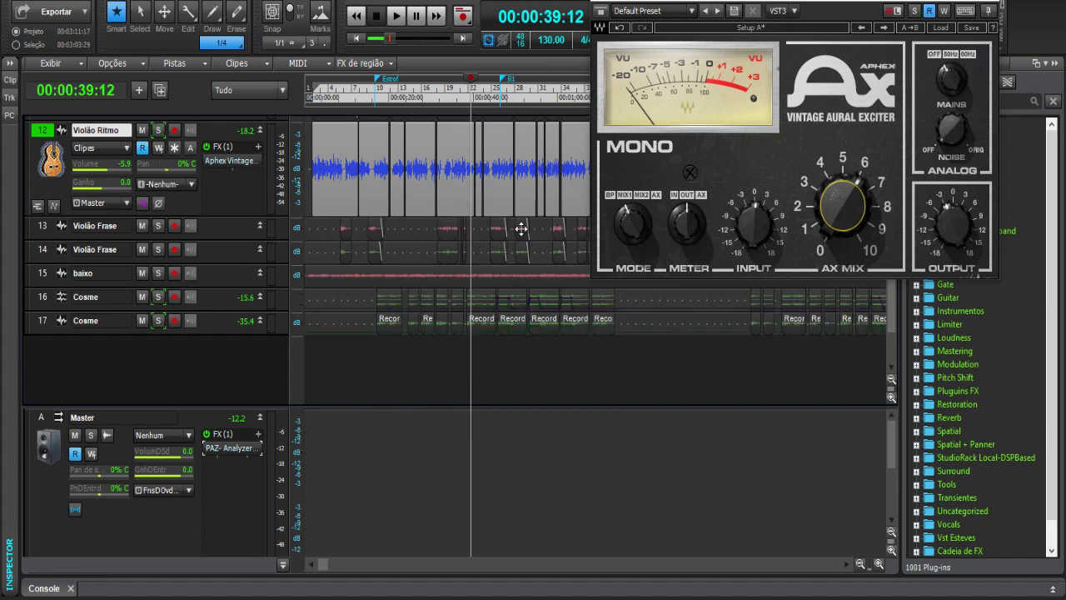
key("space")
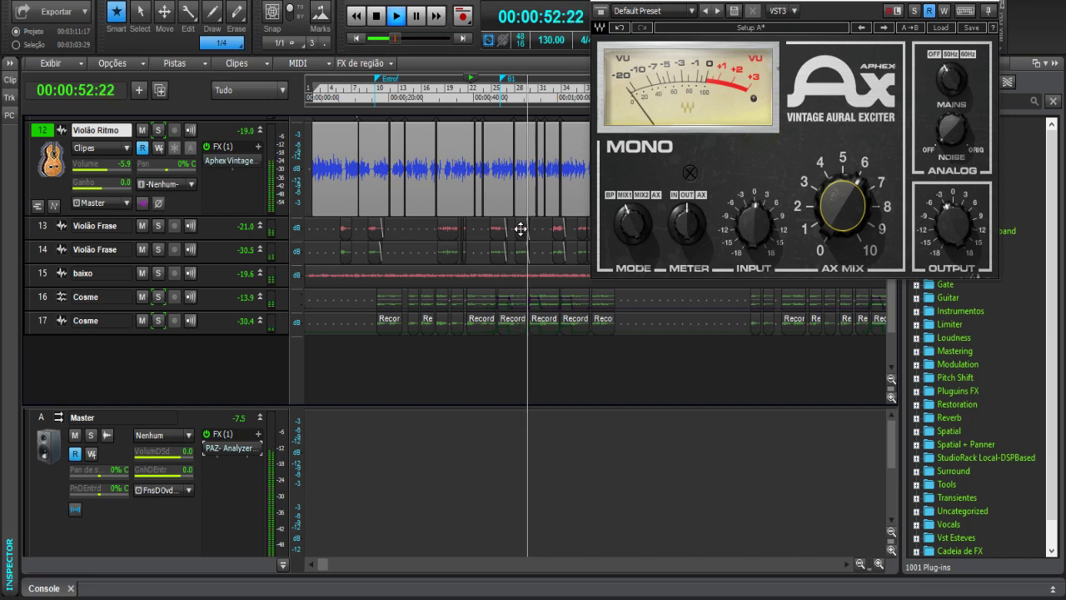
key("space")
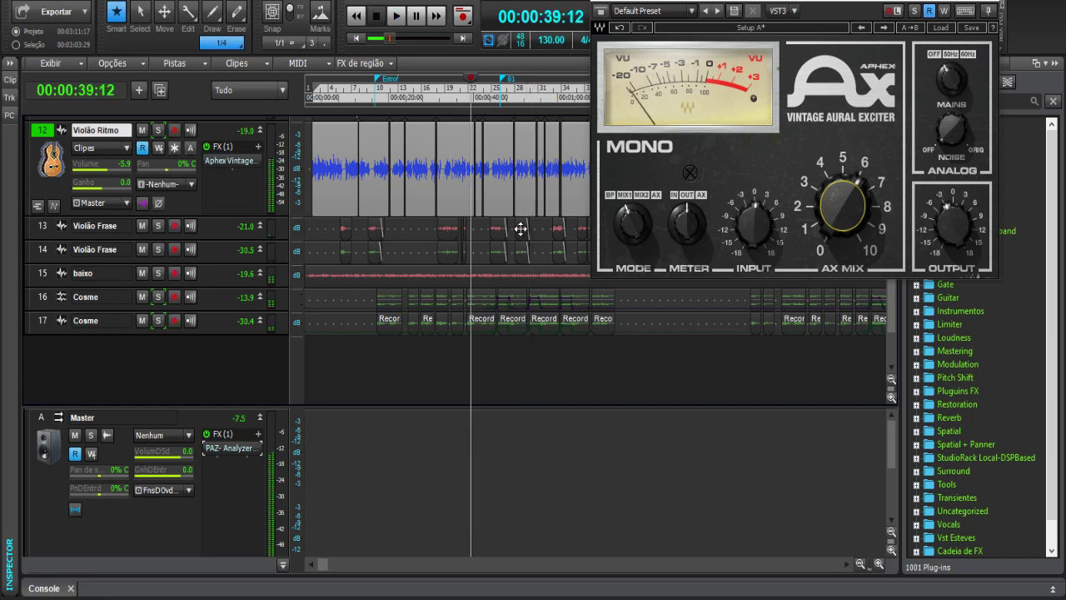